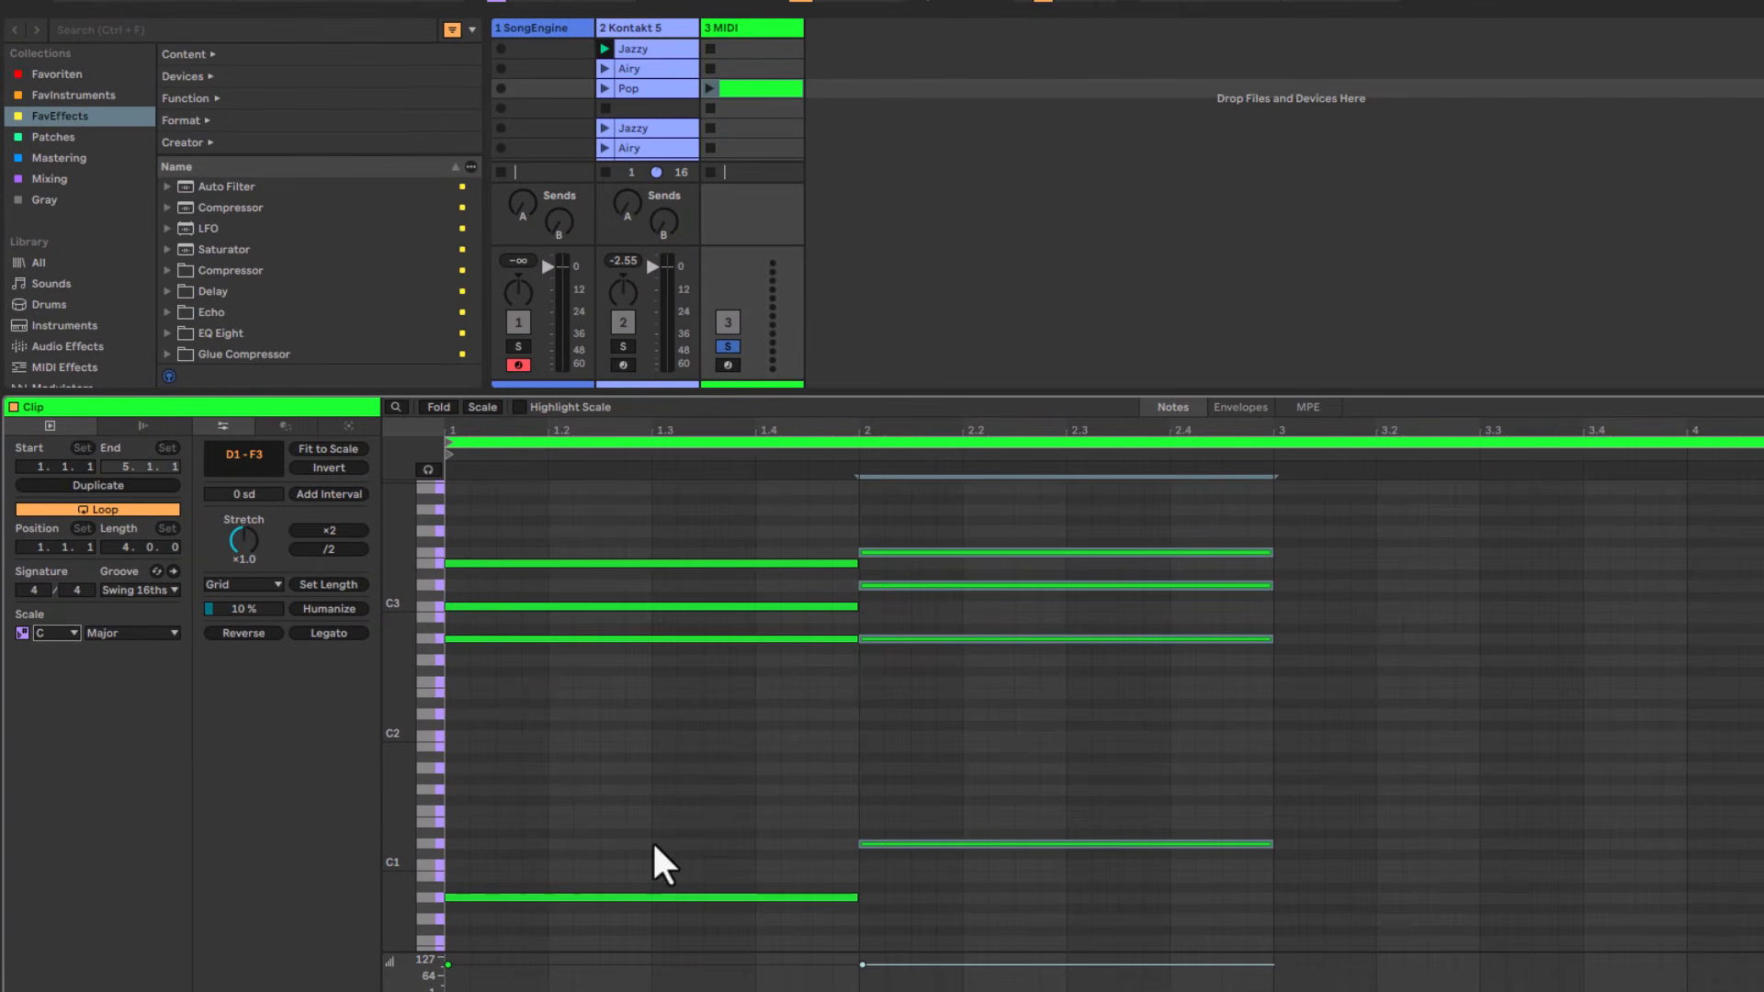
pyautogui.click(945, 634)
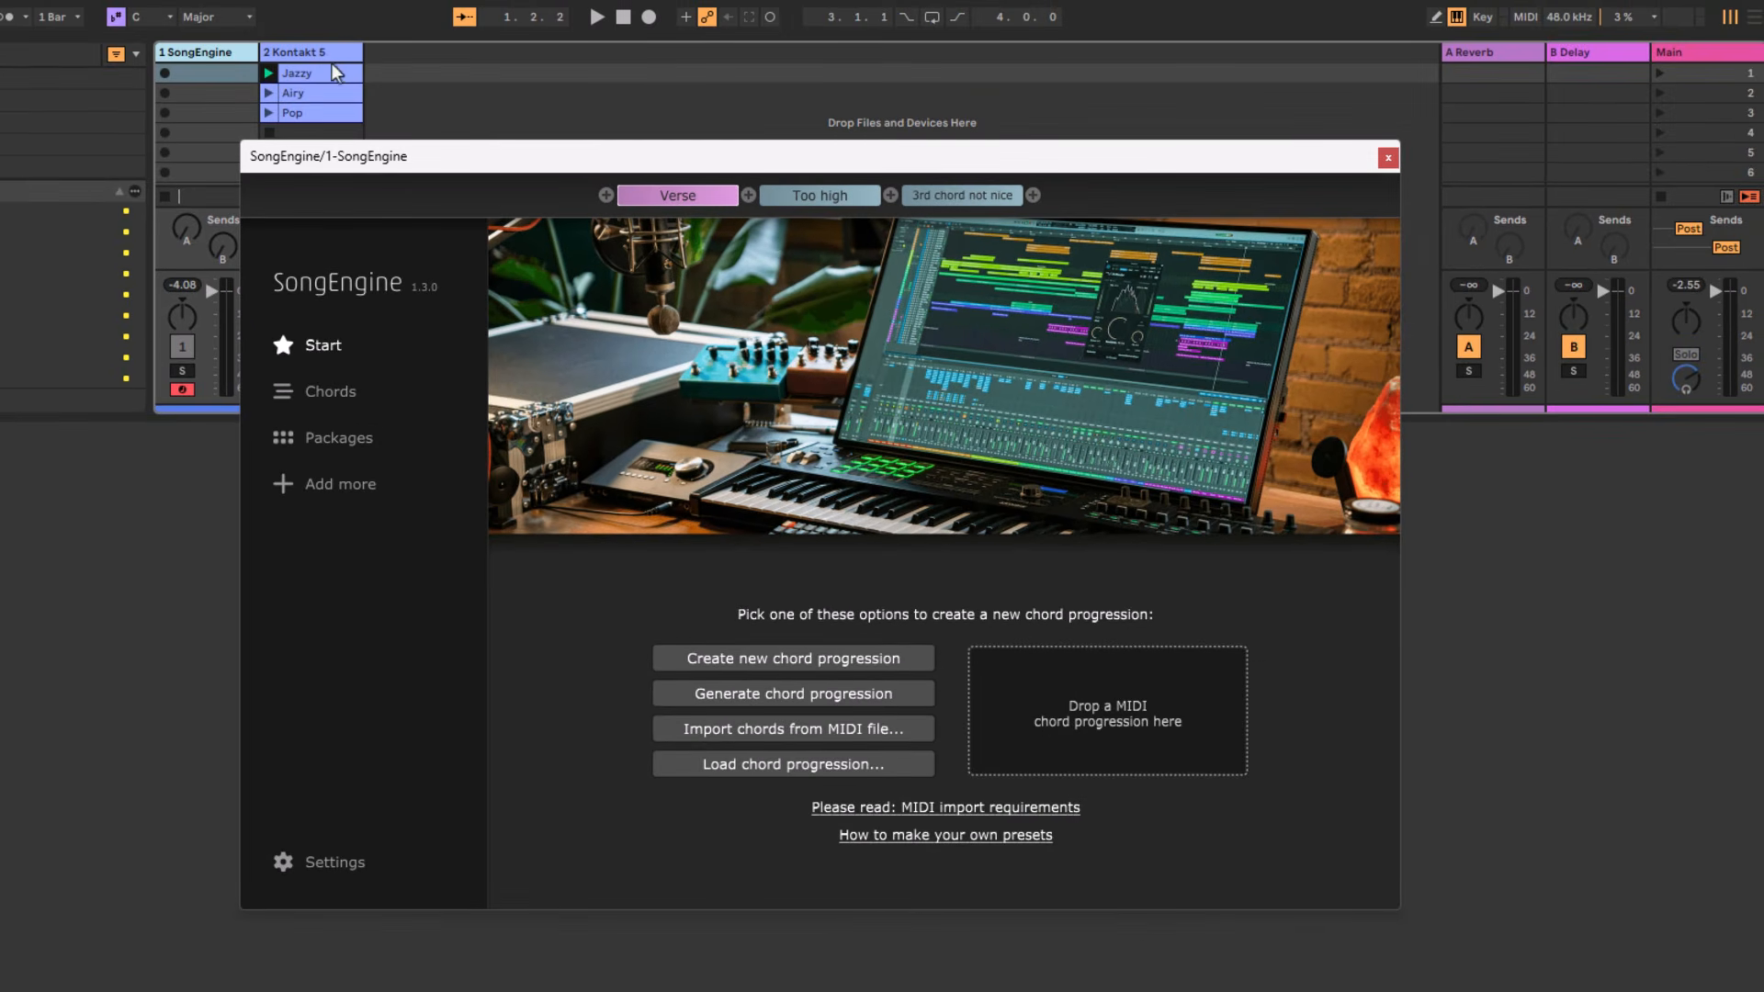
# Play the Jazzy, Airy and Pop chord clips on the Kontakt 5 track one after another.
pyautogui.click(322, 73)
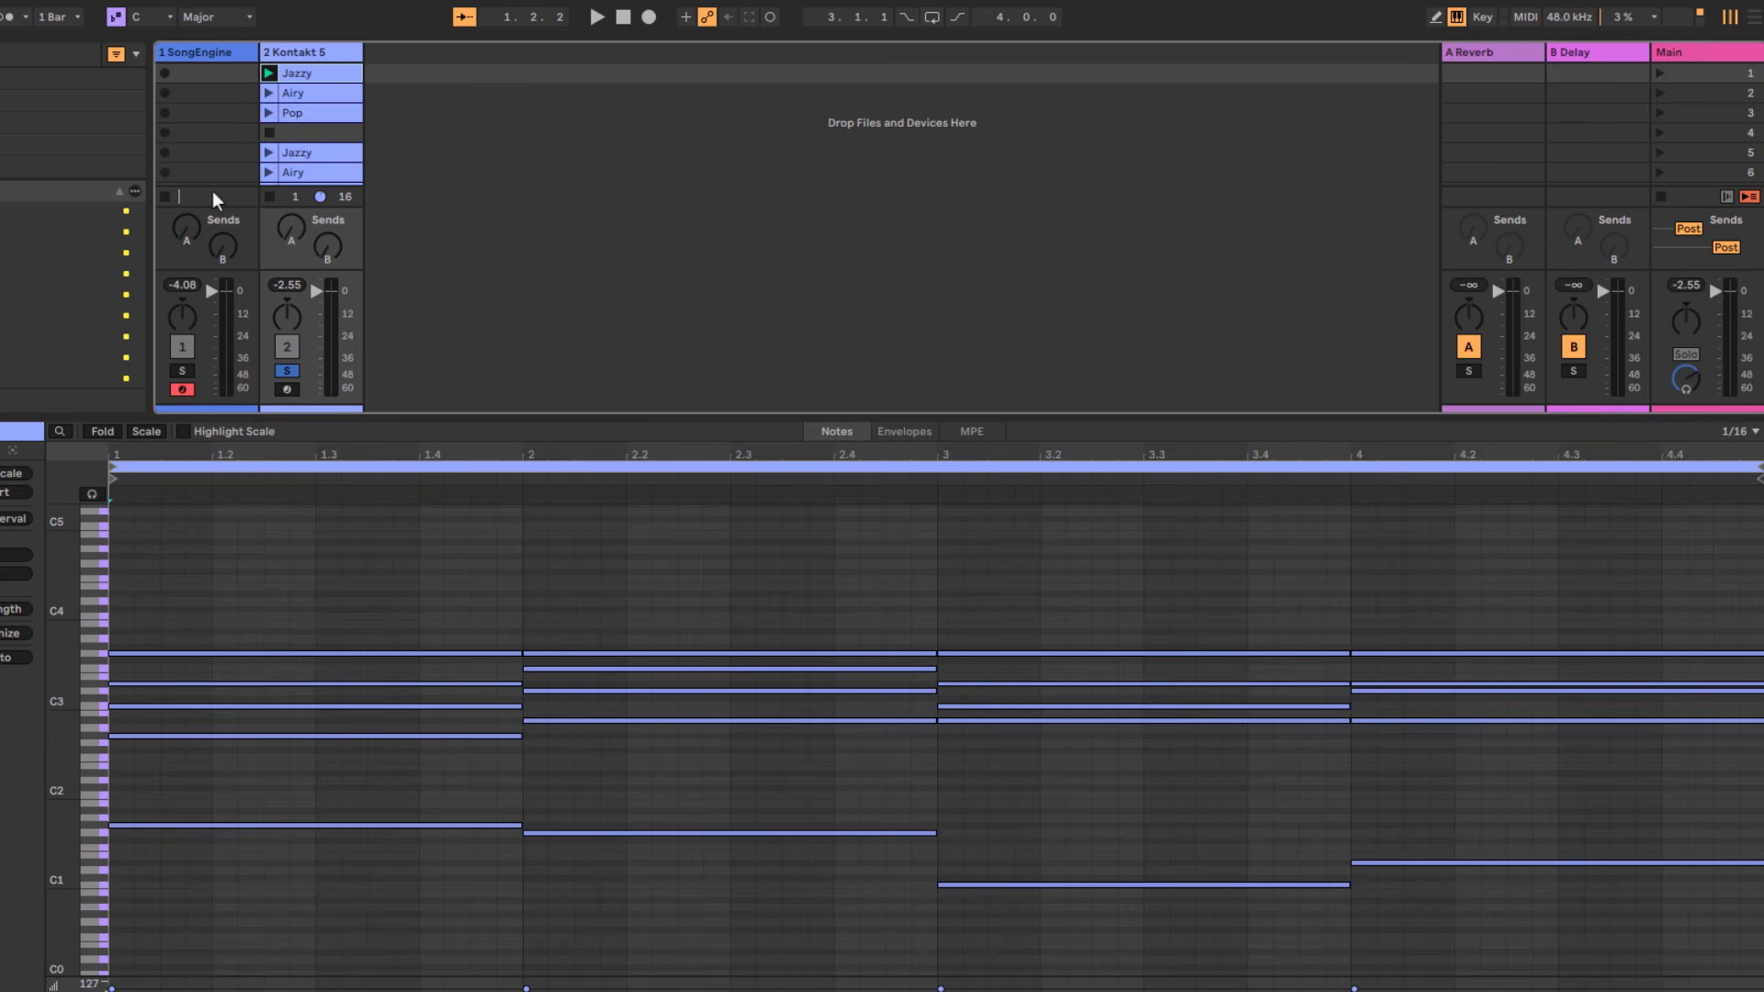
pyautogui.press('space')
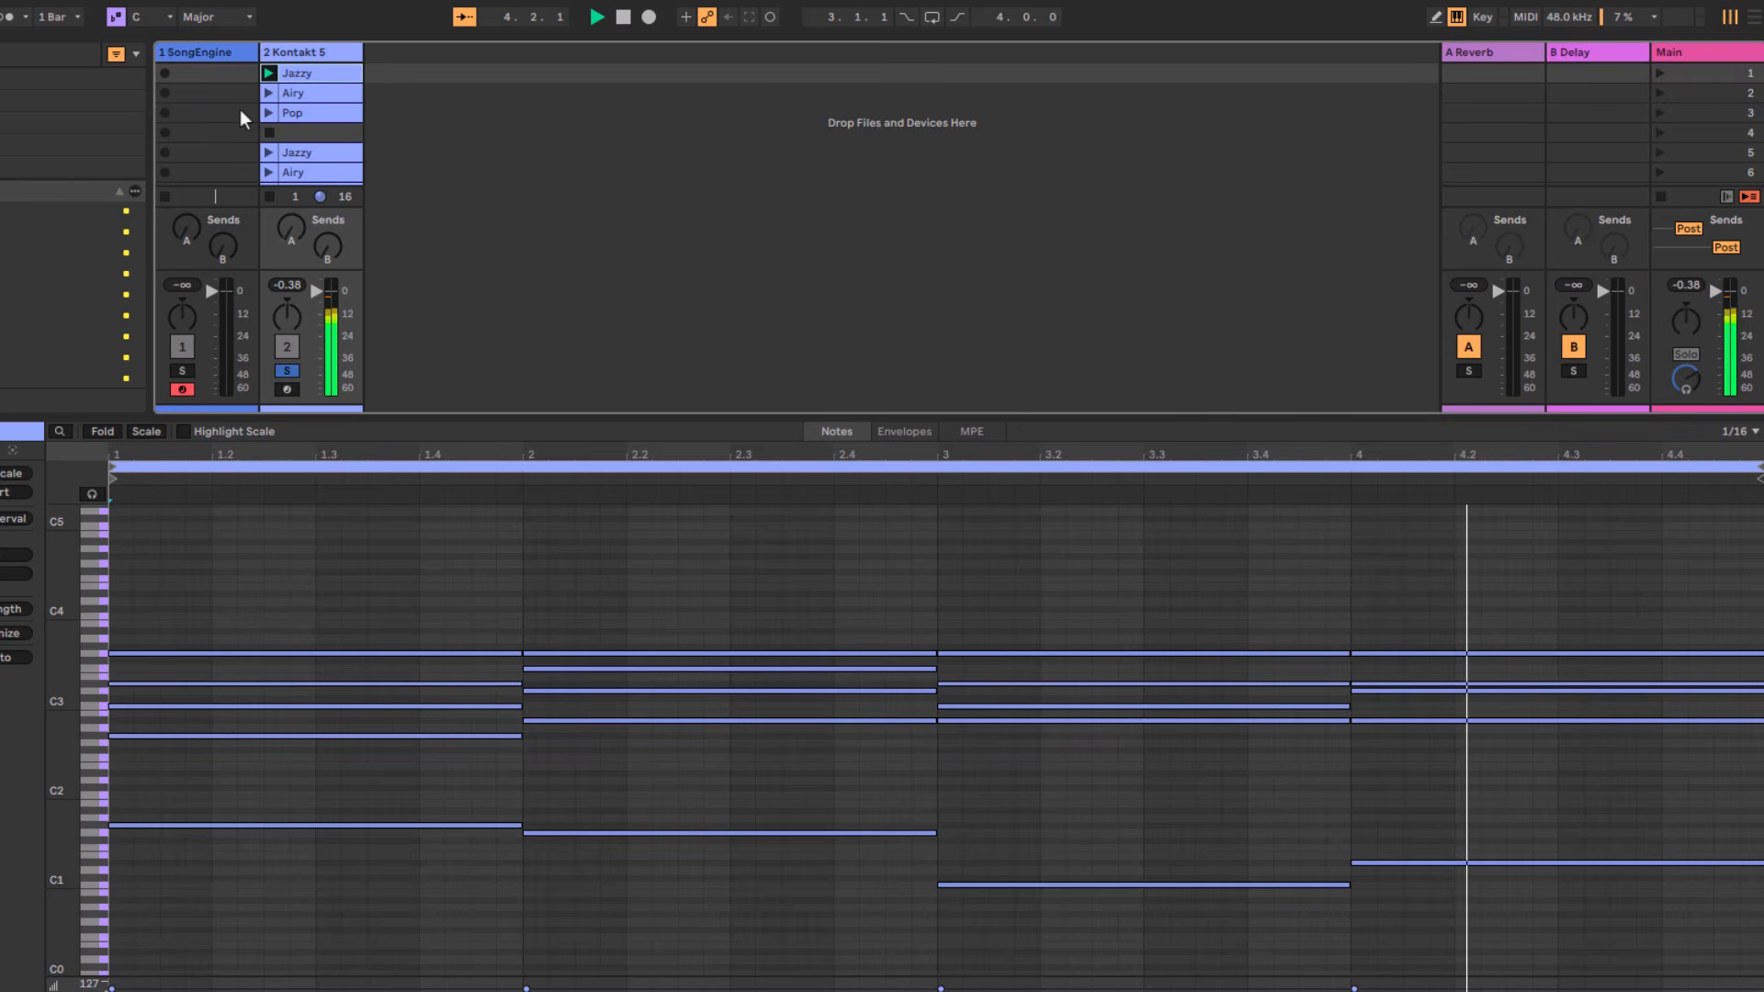
pyautogui.click(289, 96)
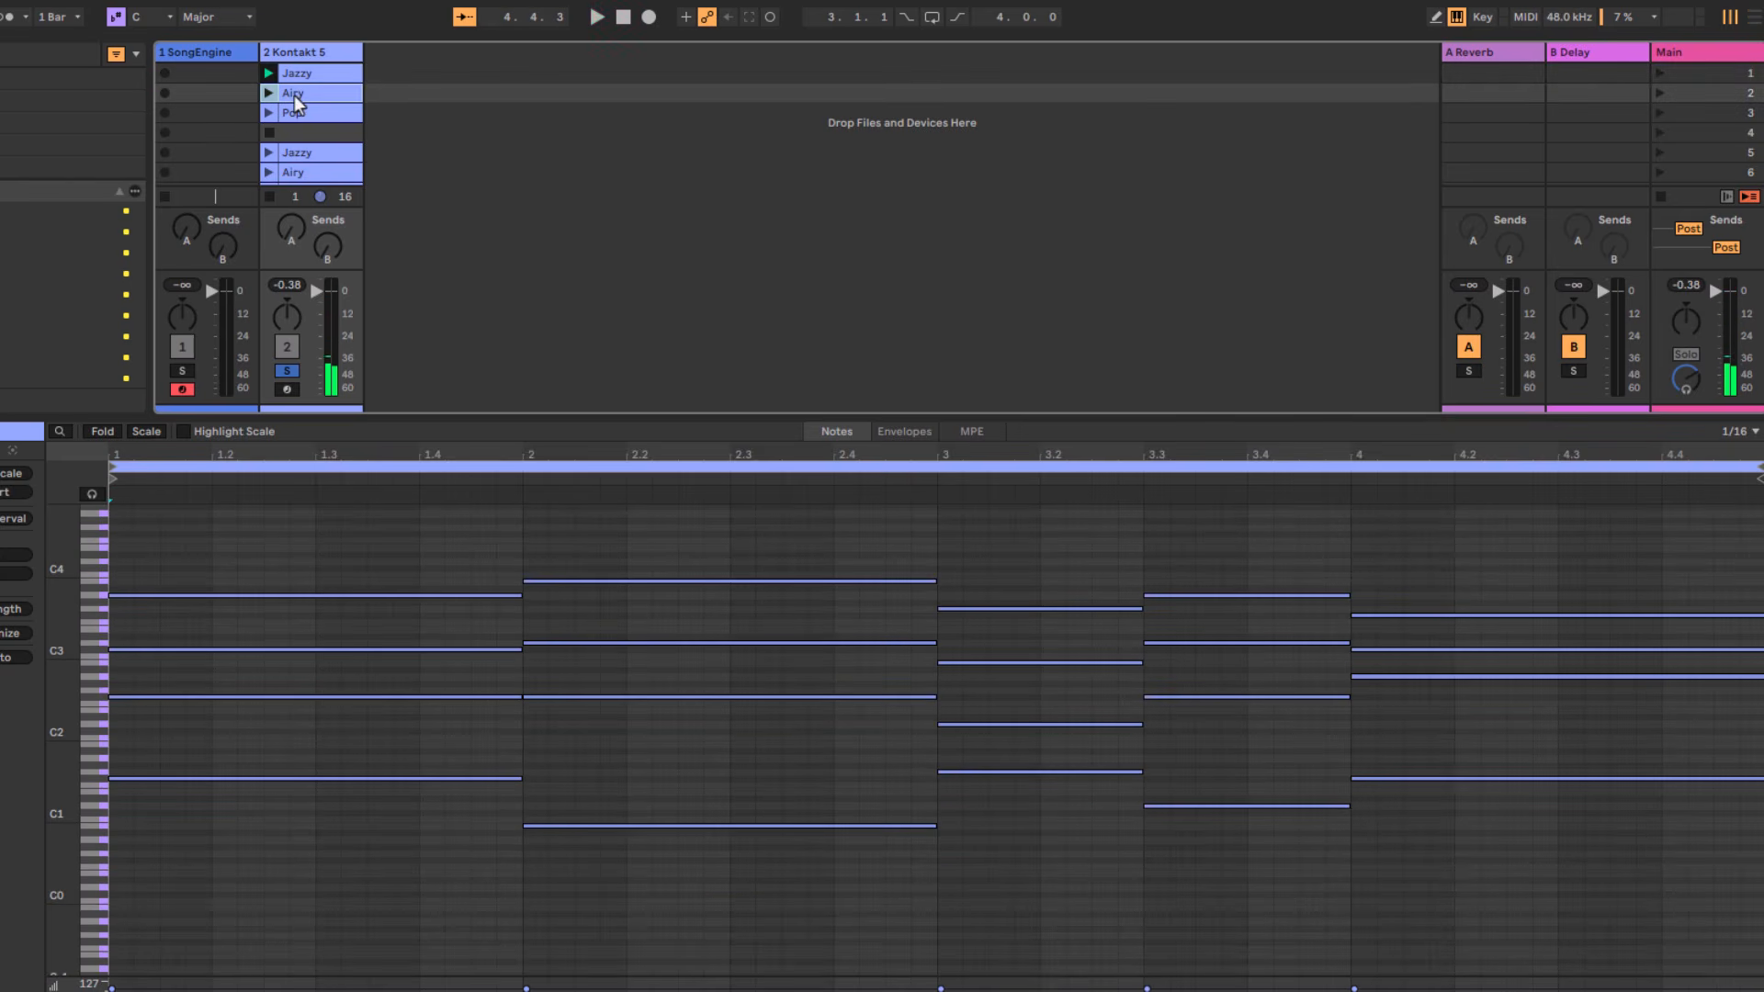
pyautogui.click(268, 94)
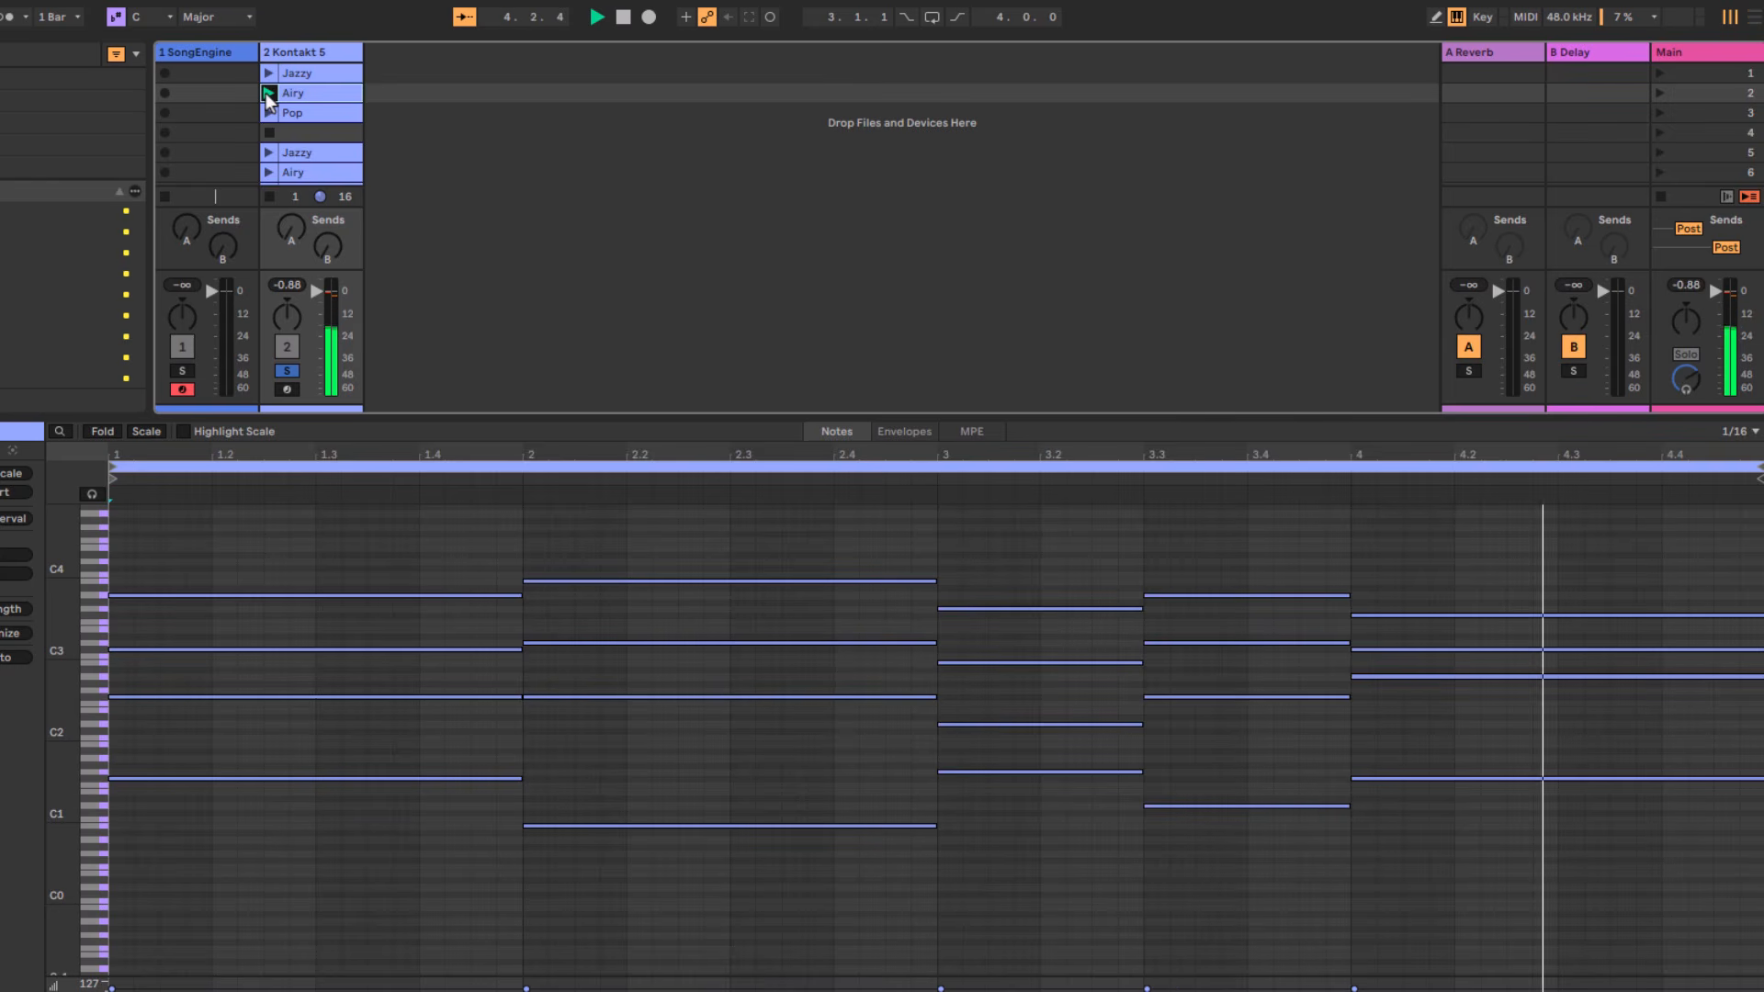
pyautogui.click(266, 113)
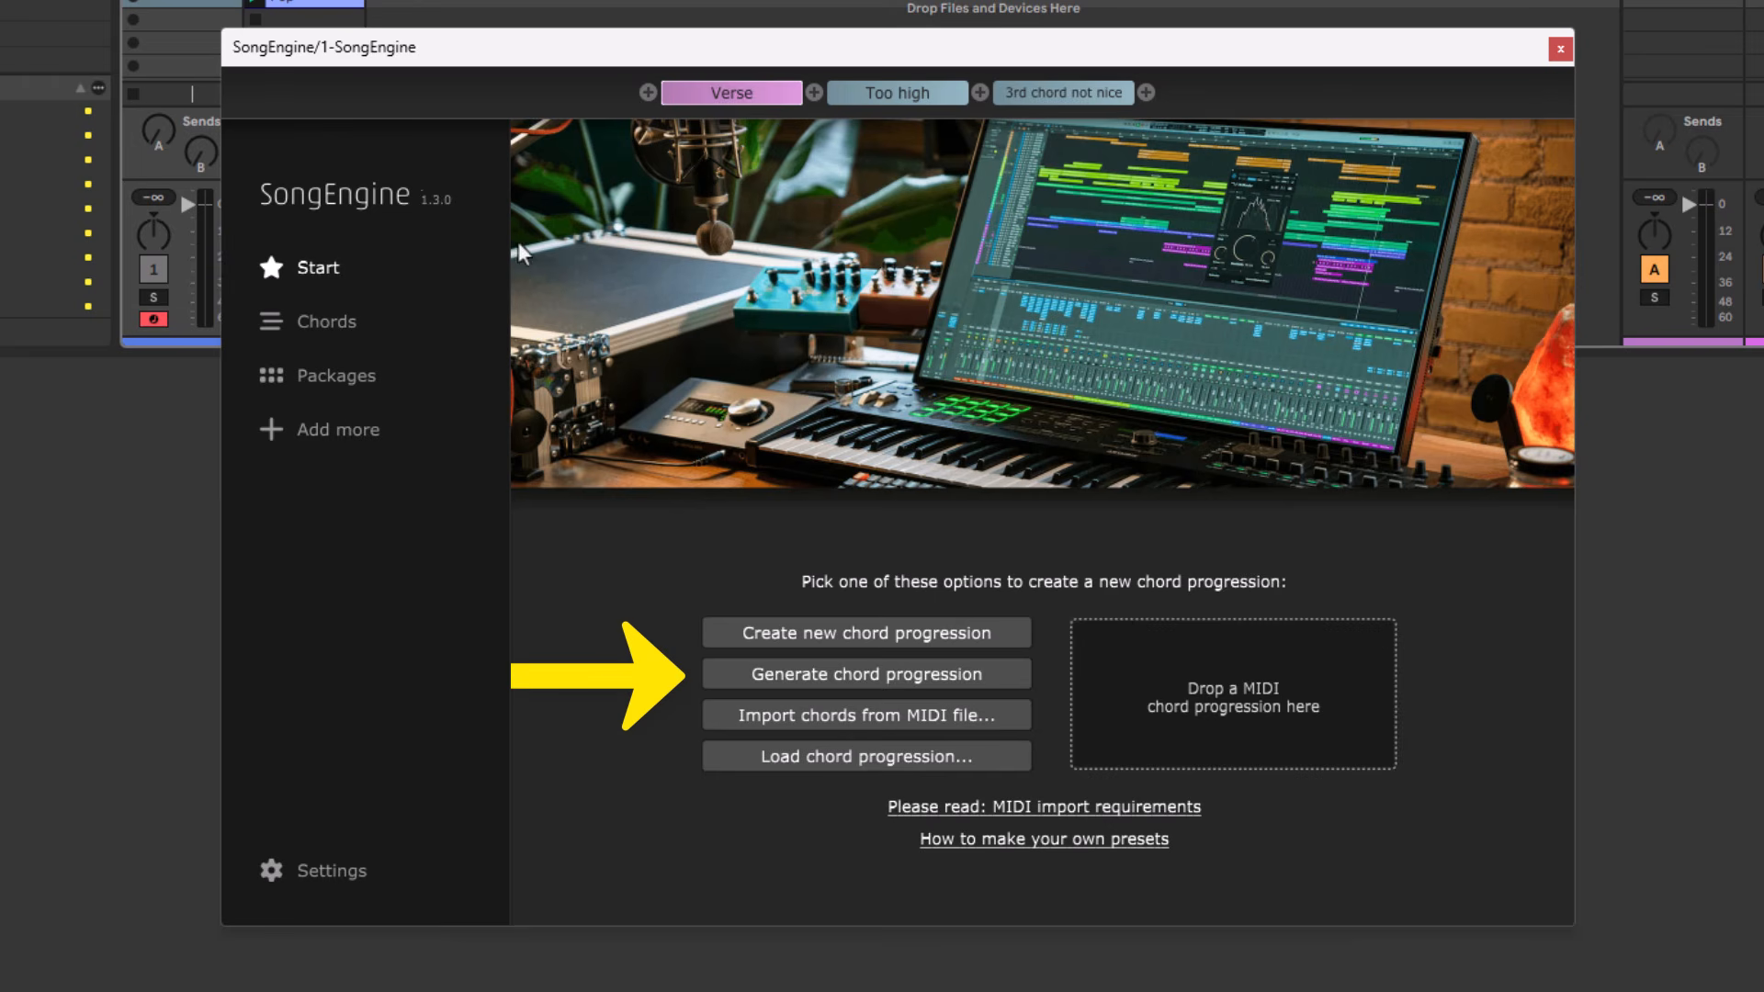
# Generate a chord progression for a random scale with the "4 bars Pop, 3 to 5 chords" preset.
pyautogui.click(930, 680)
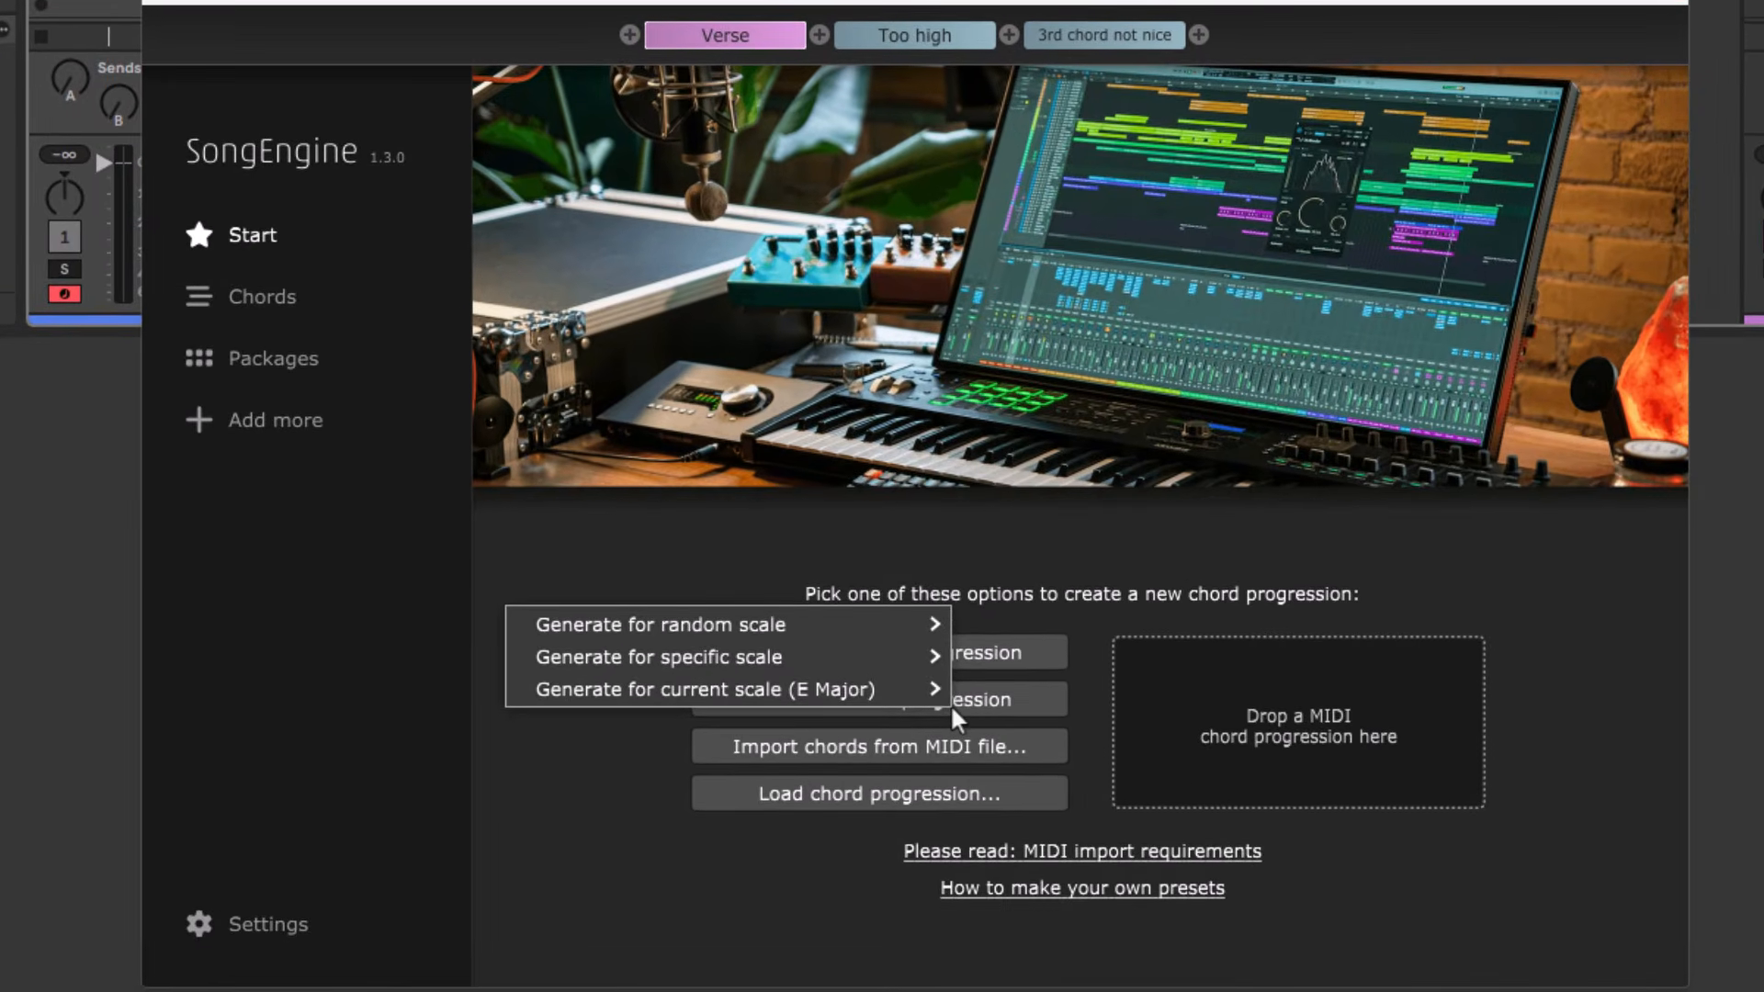
pyautogui.moveTo(890, 658)
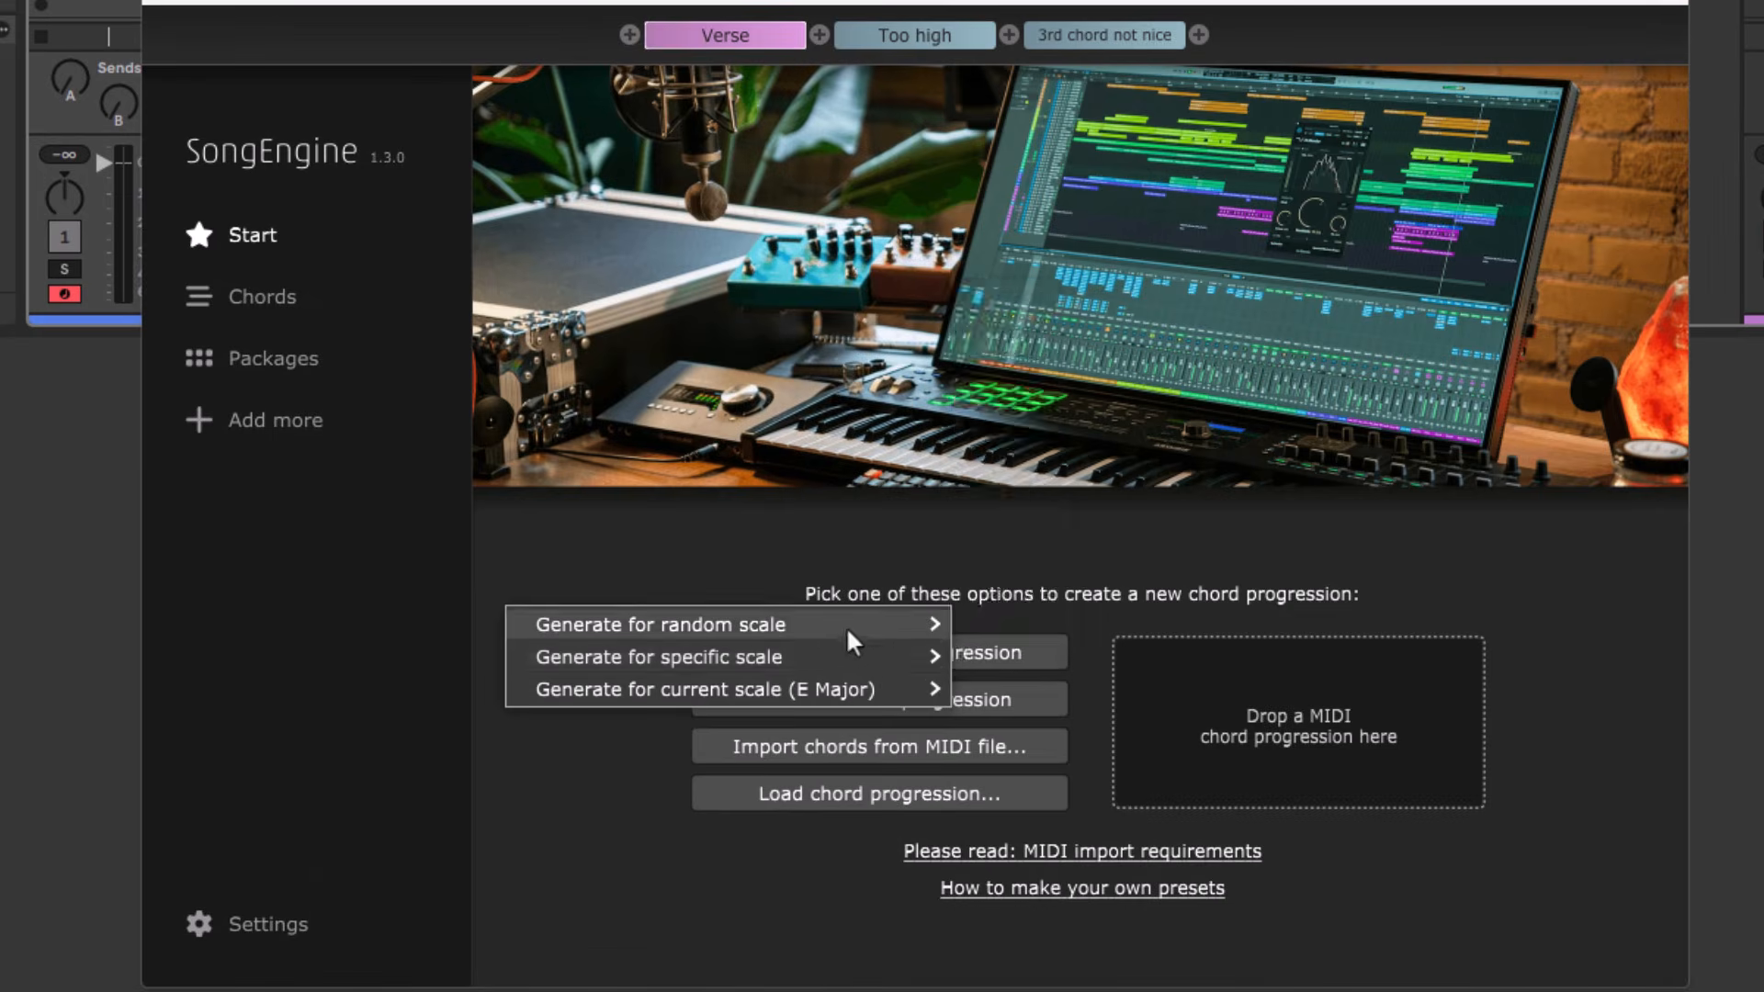
pyautogui.moveTo(830, 628)
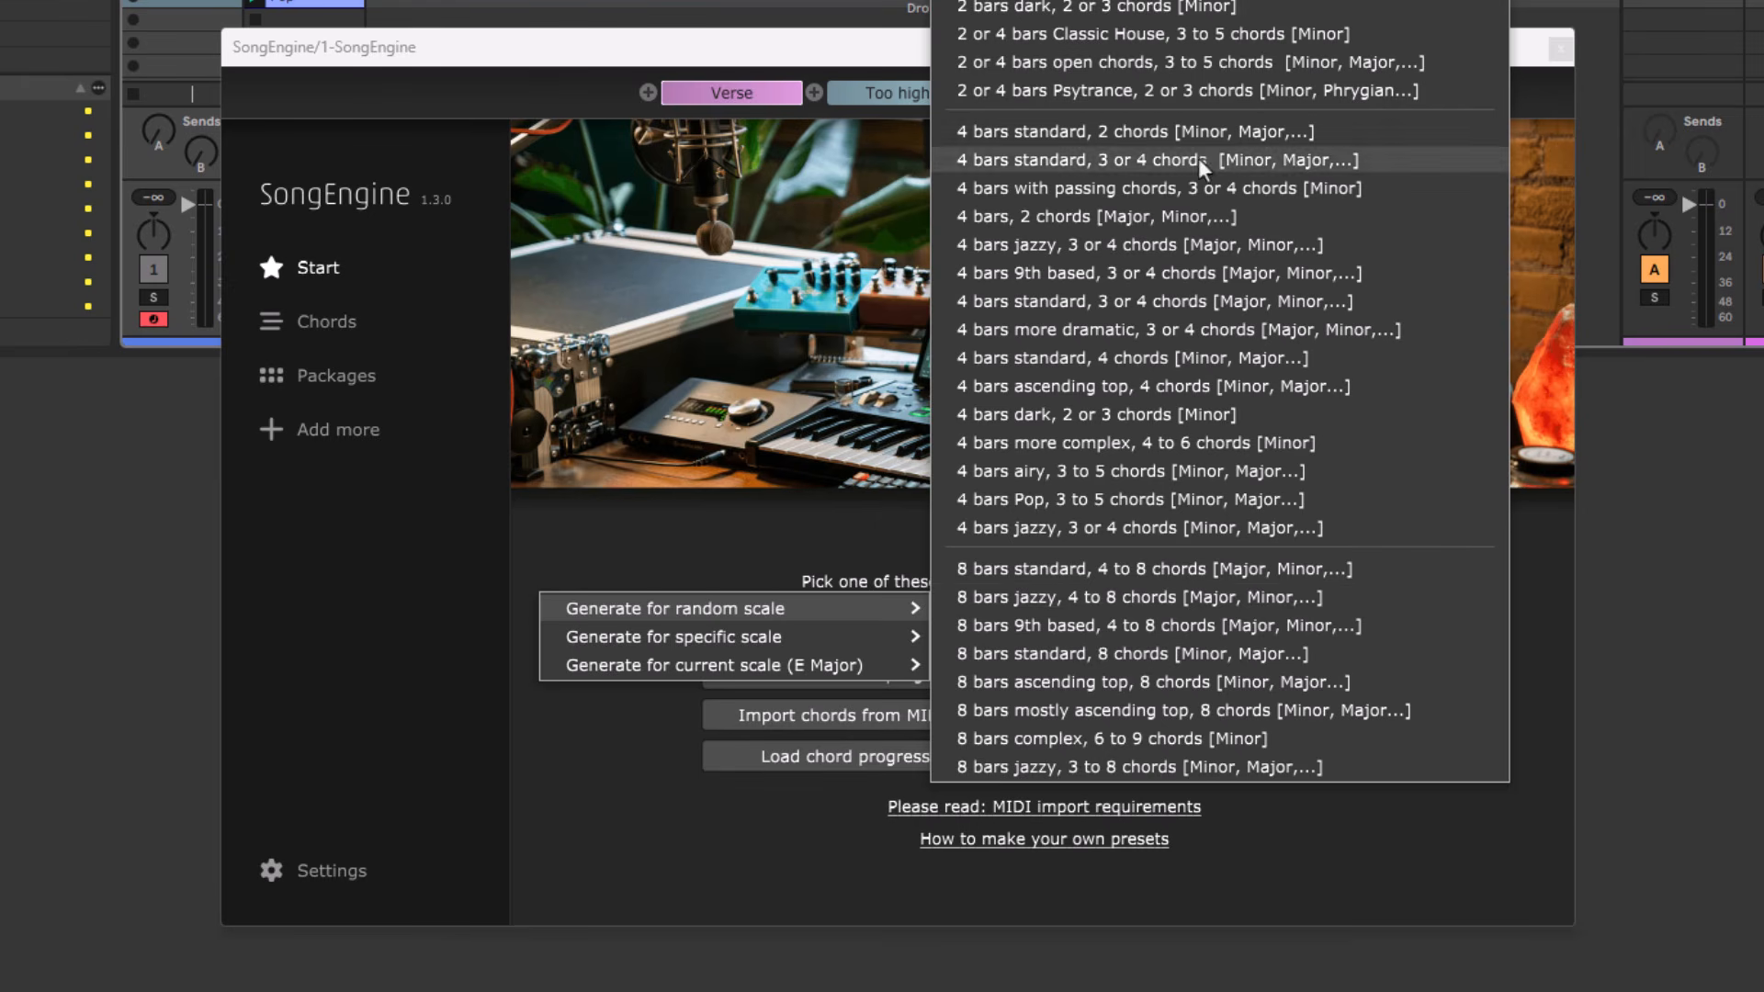
pyautogui.click(1192, 500)
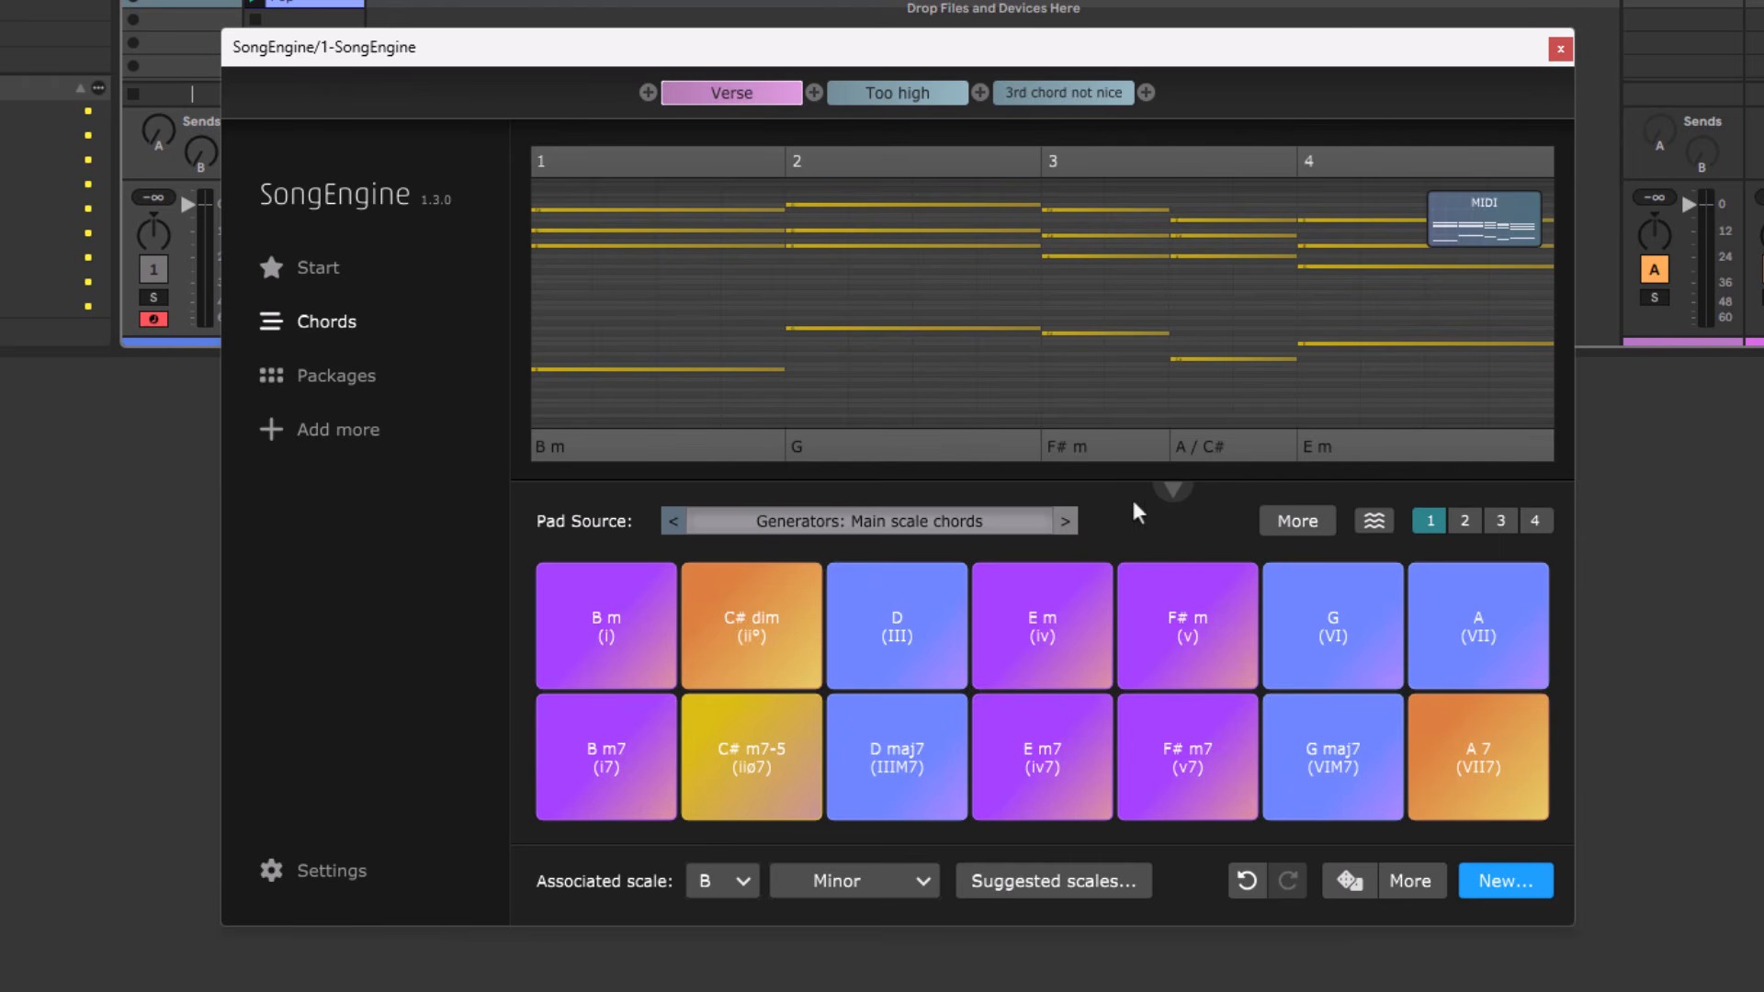
# Solo the SongEngine track and play the generated Verse progression.
pyautogui.click(154, 298)
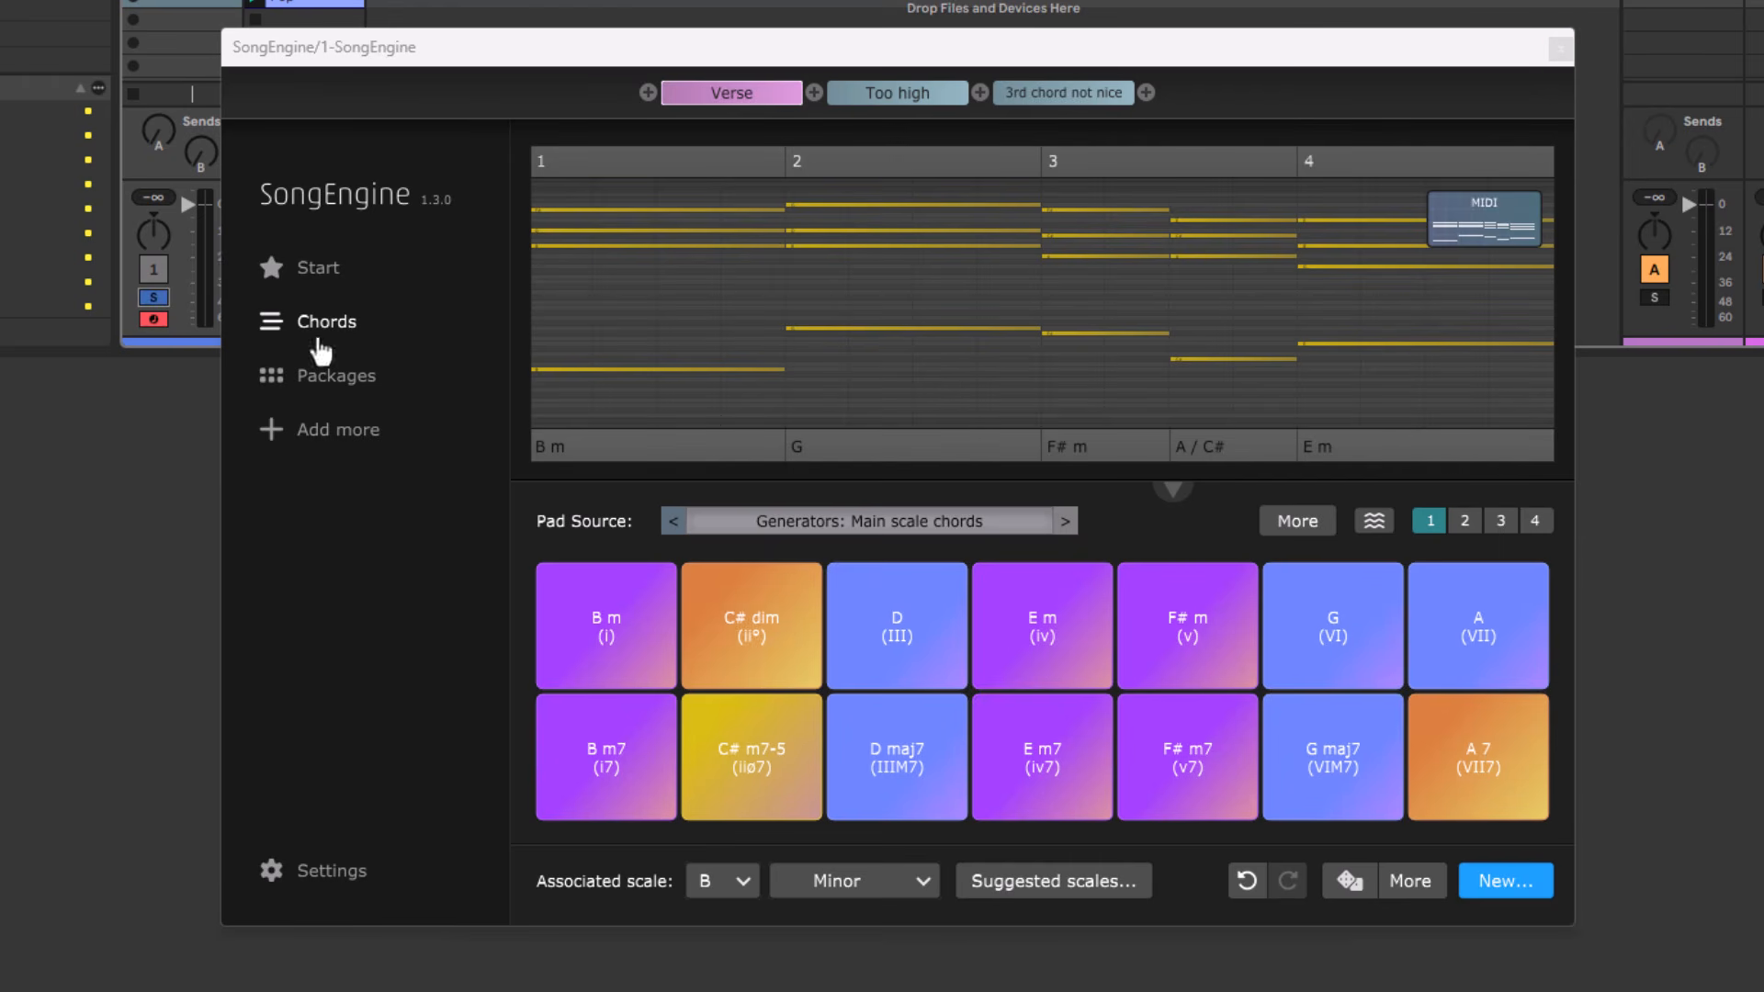
pyautogui.click(1115, 493)
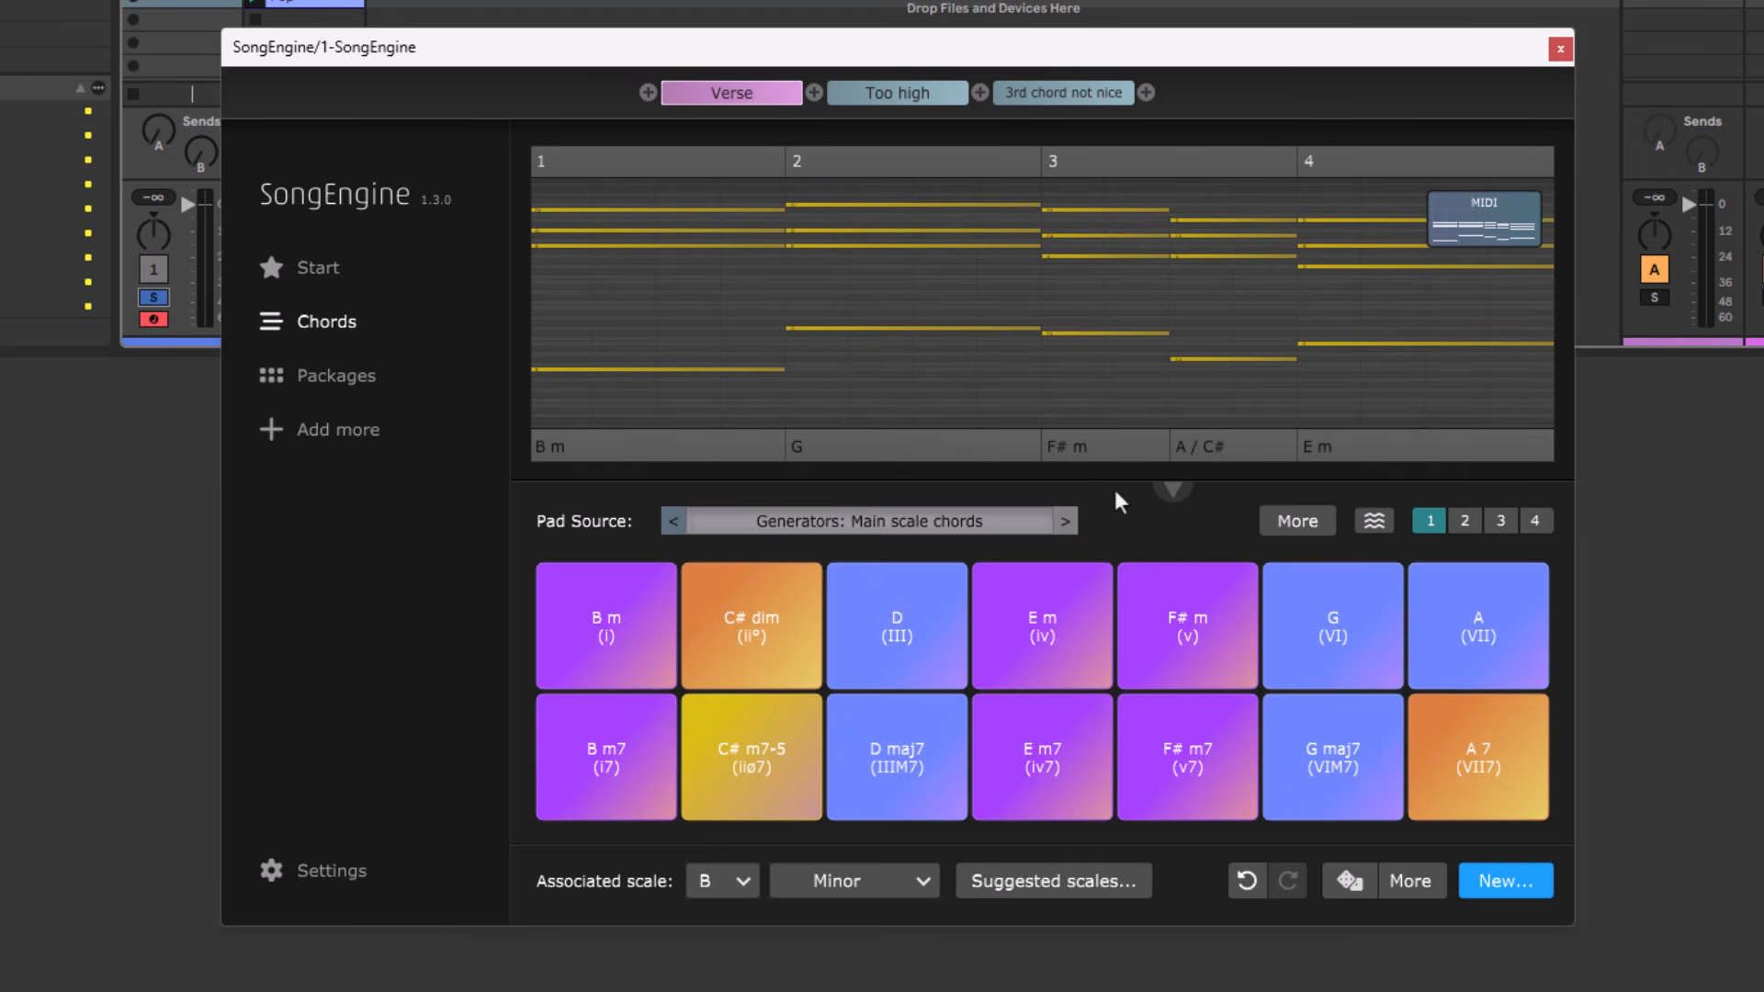
pyautogui.press('space')
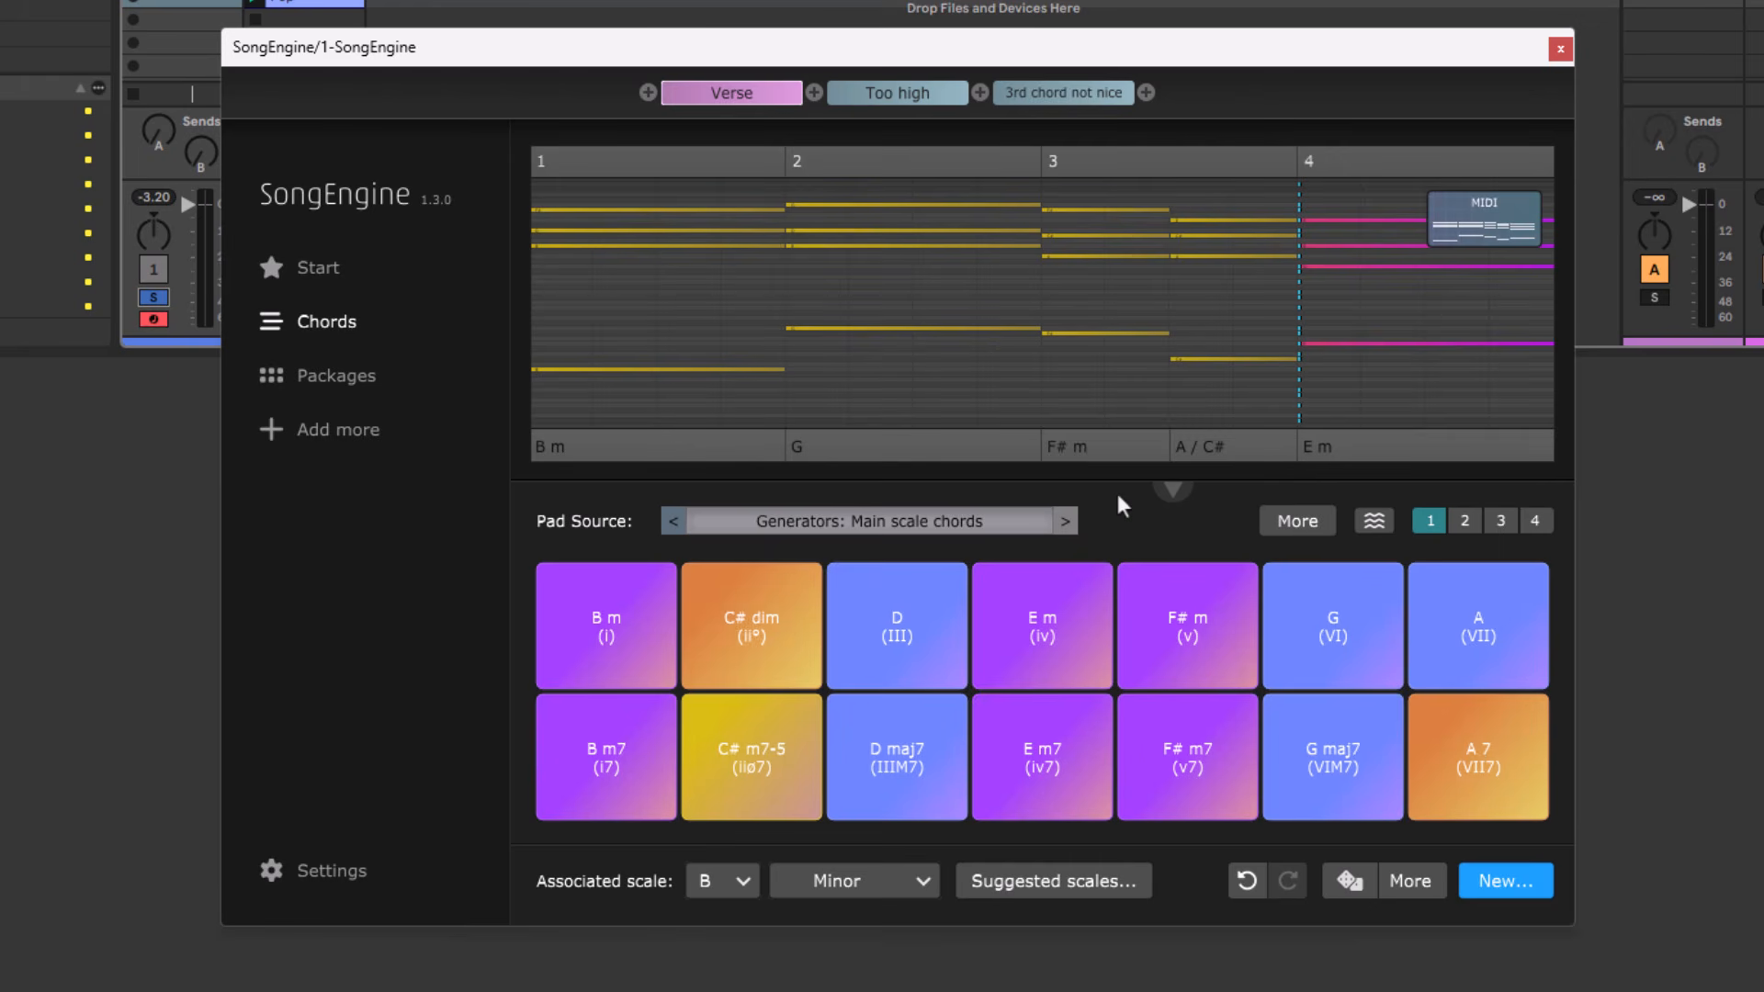
# Generate several more random versions of the Verse chord progression and play them.
pyautogui.click(1349, 879)
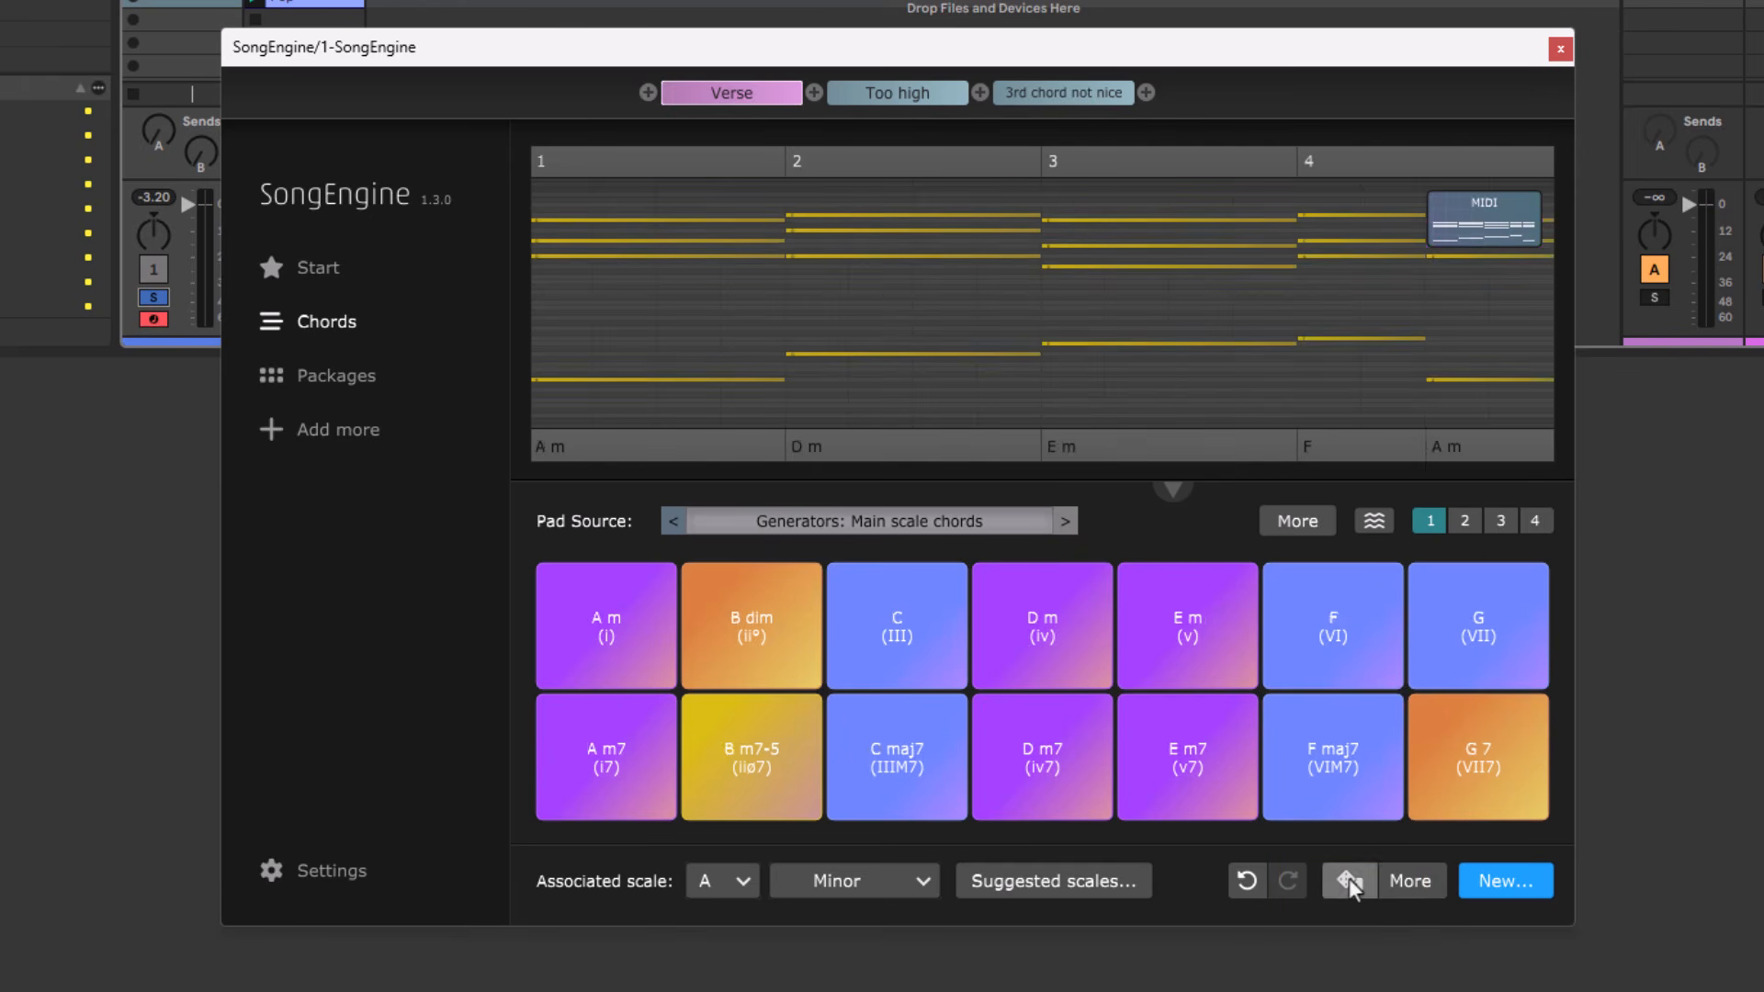
pyautogui.click(1349, 879)
pyautogui.press('space')
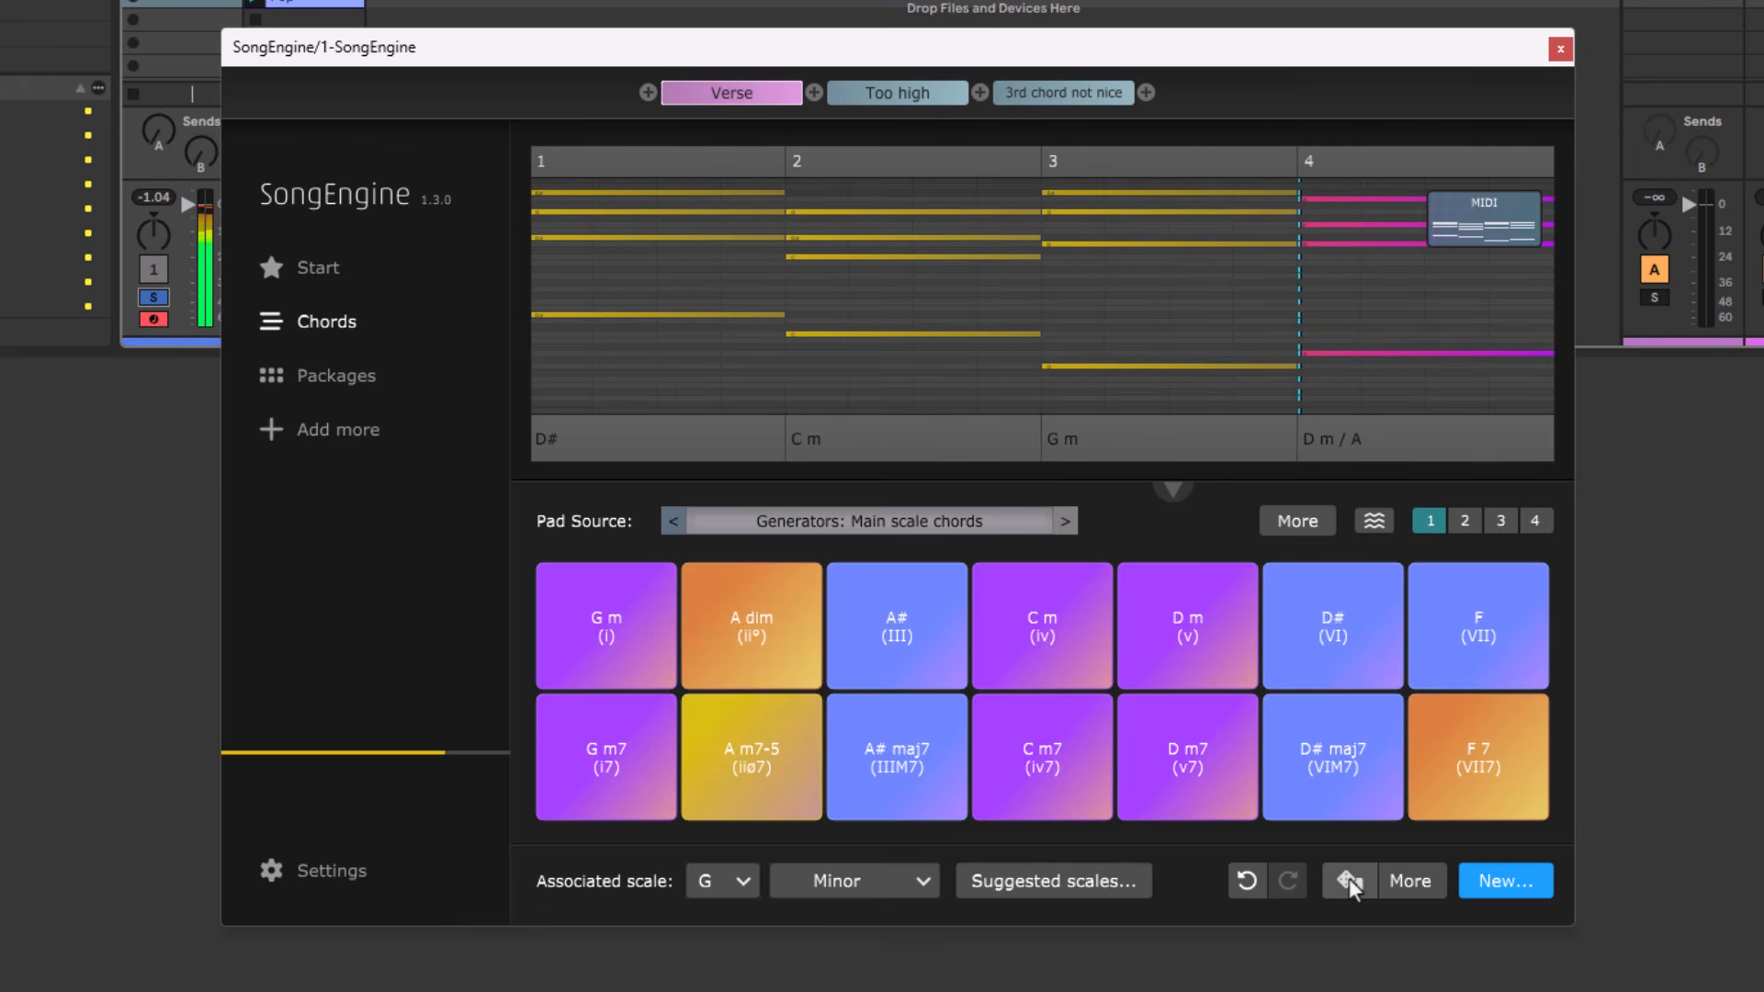
pyautogui.click(1349, 878)
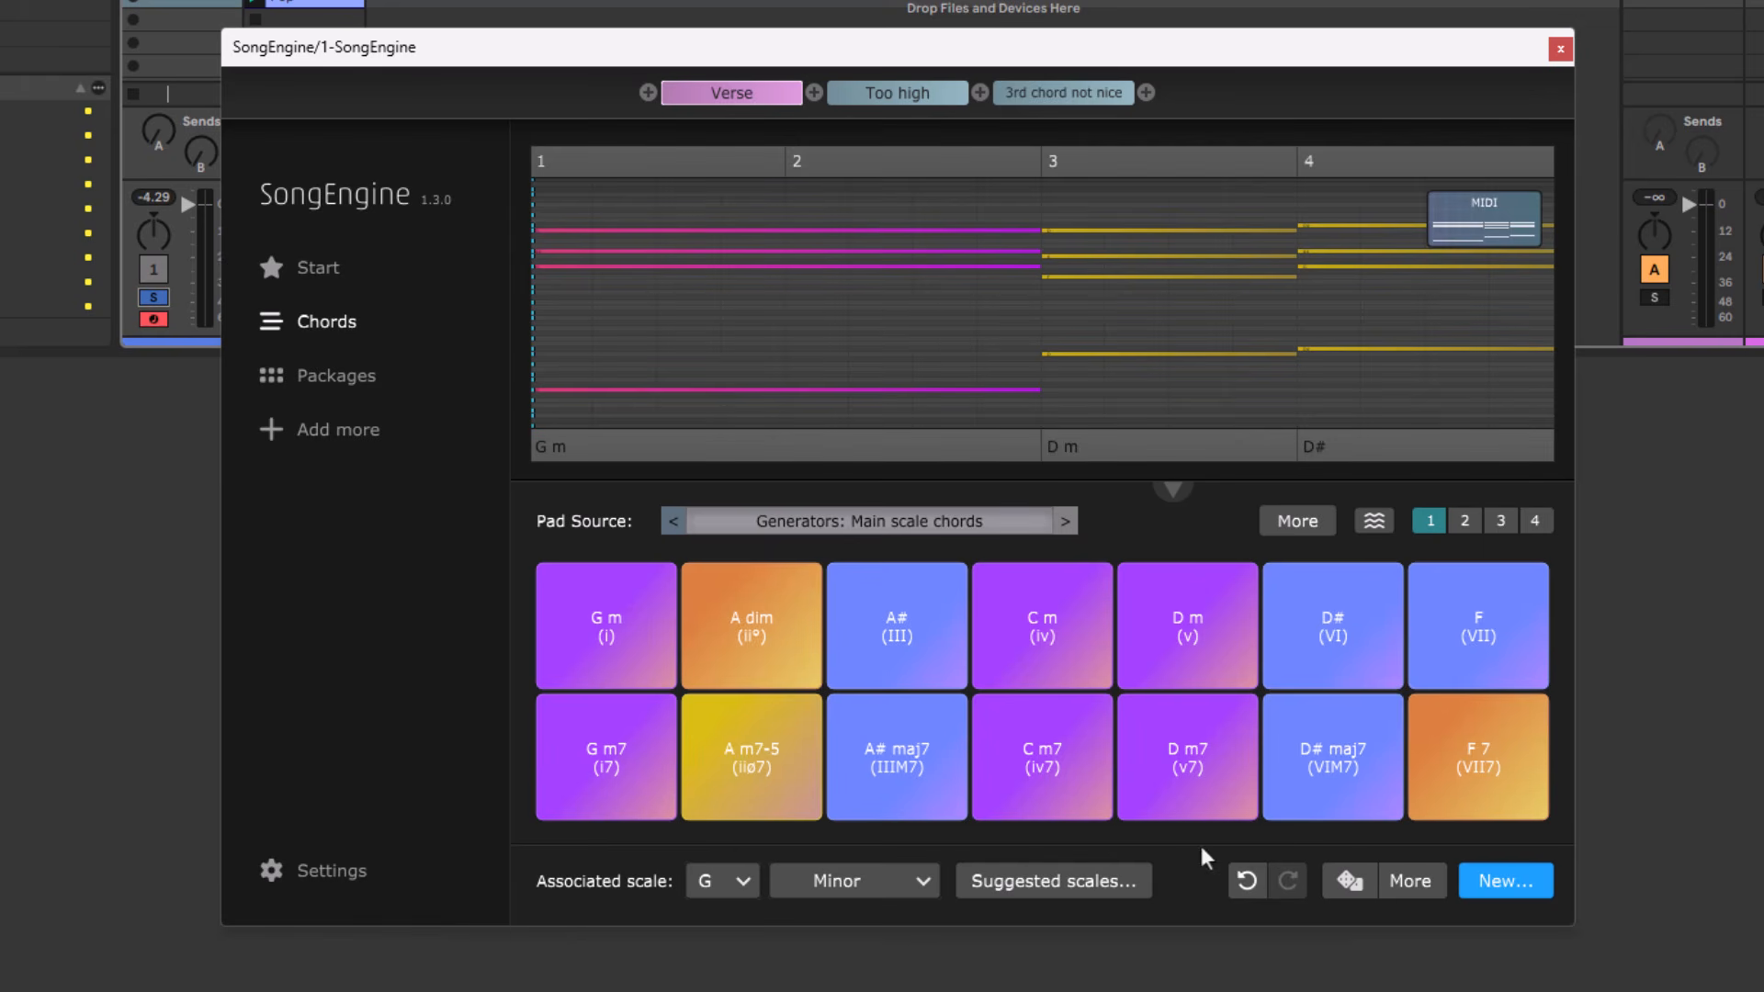
# Undo back through the previously generated progressions, and redo forward to the latest one.
pyautogui.click(1246, 881)
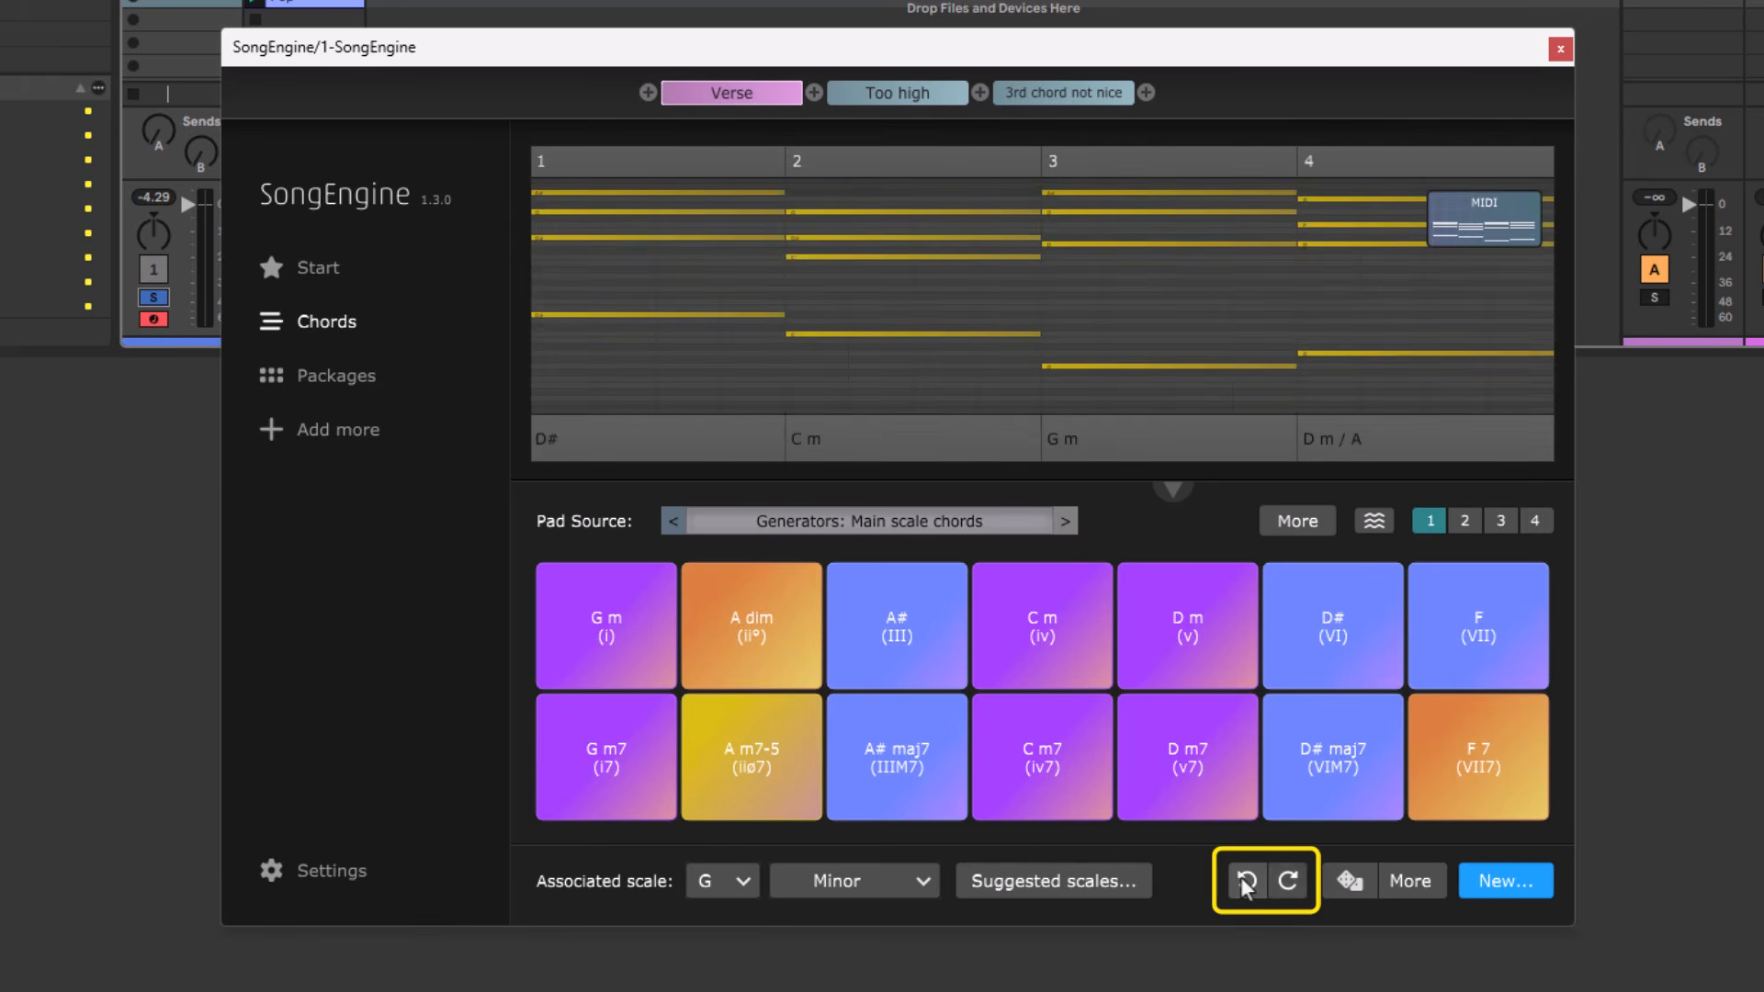
pyautogui.click(1246, 881)
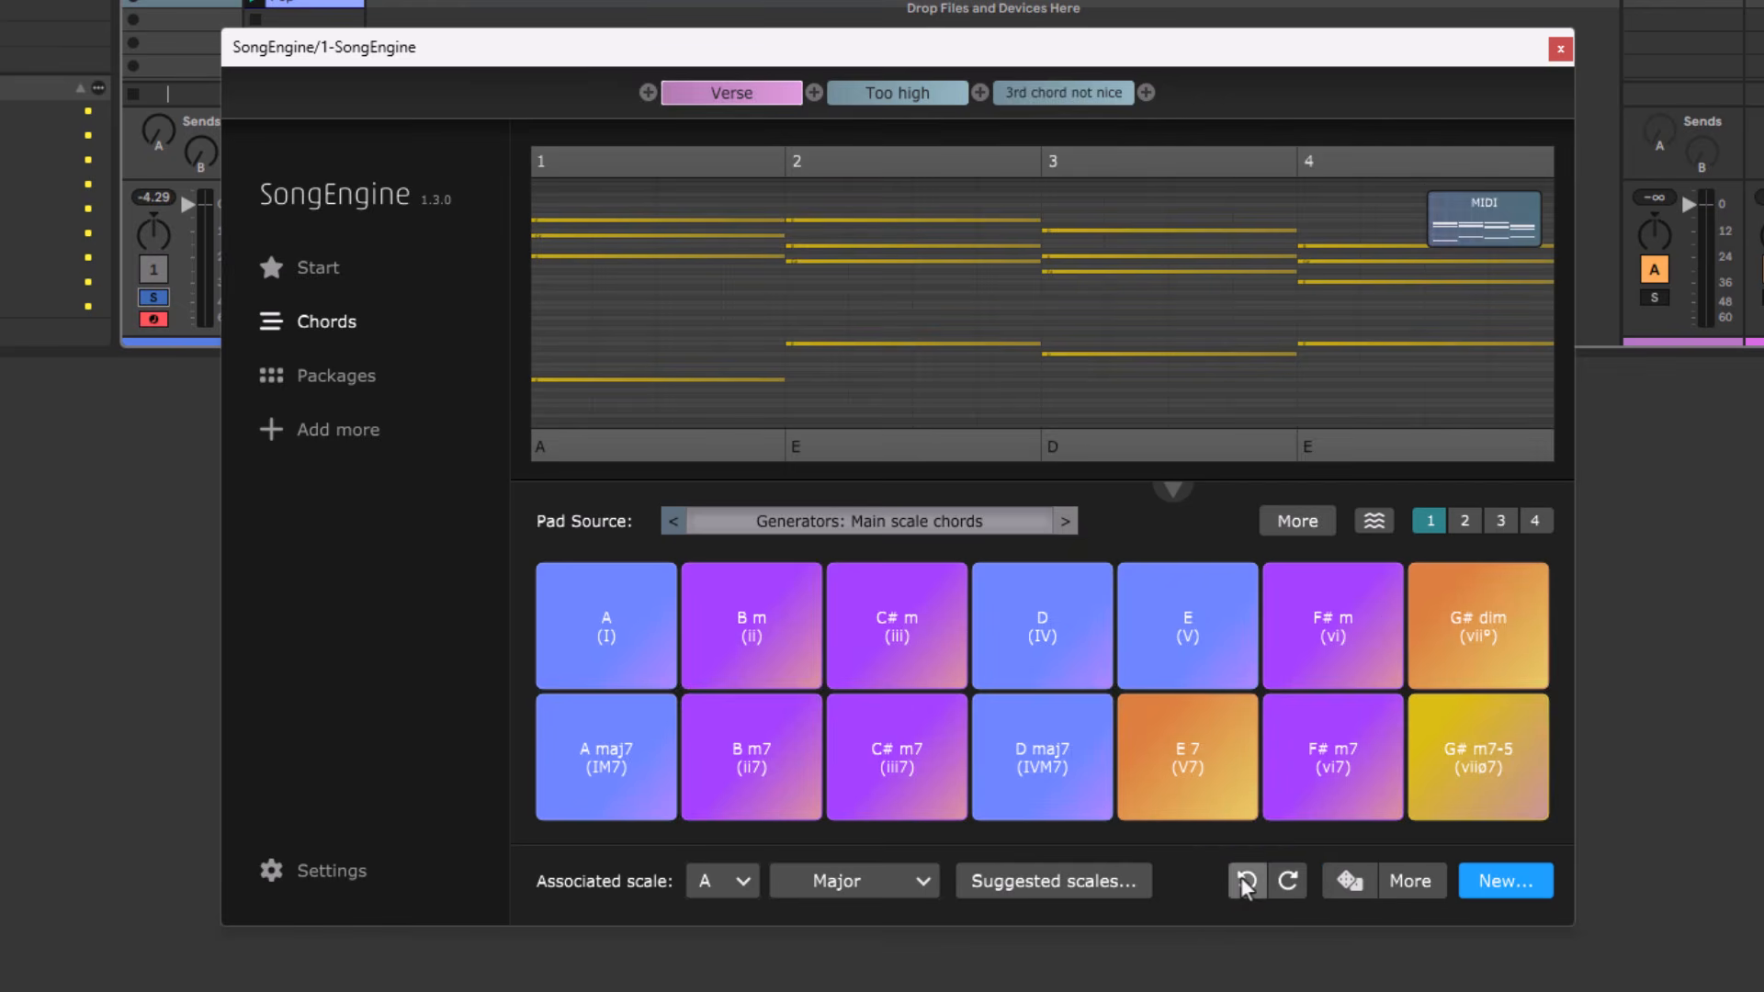
pyautogui.click(1245, 881)
pyautogui.click(1286, 883)
pyautogui.click(1287, 882)
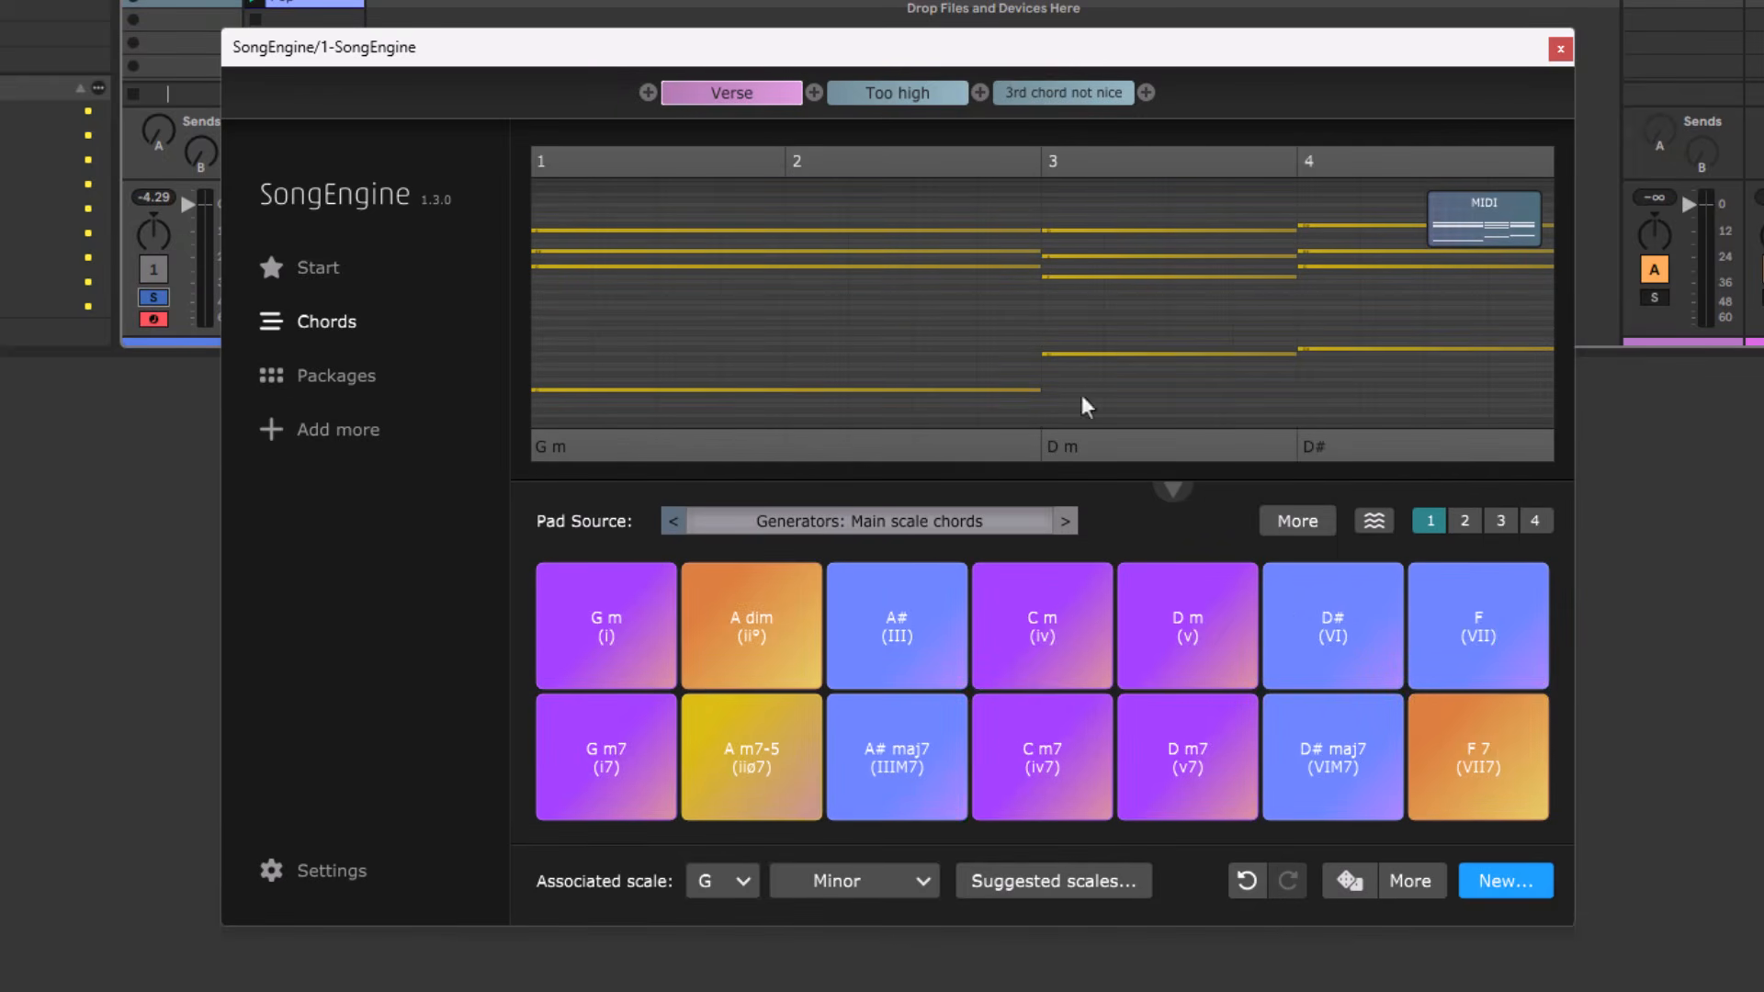
# Open the "Too high" progression and play it.
pyautogui.click(898, 95)
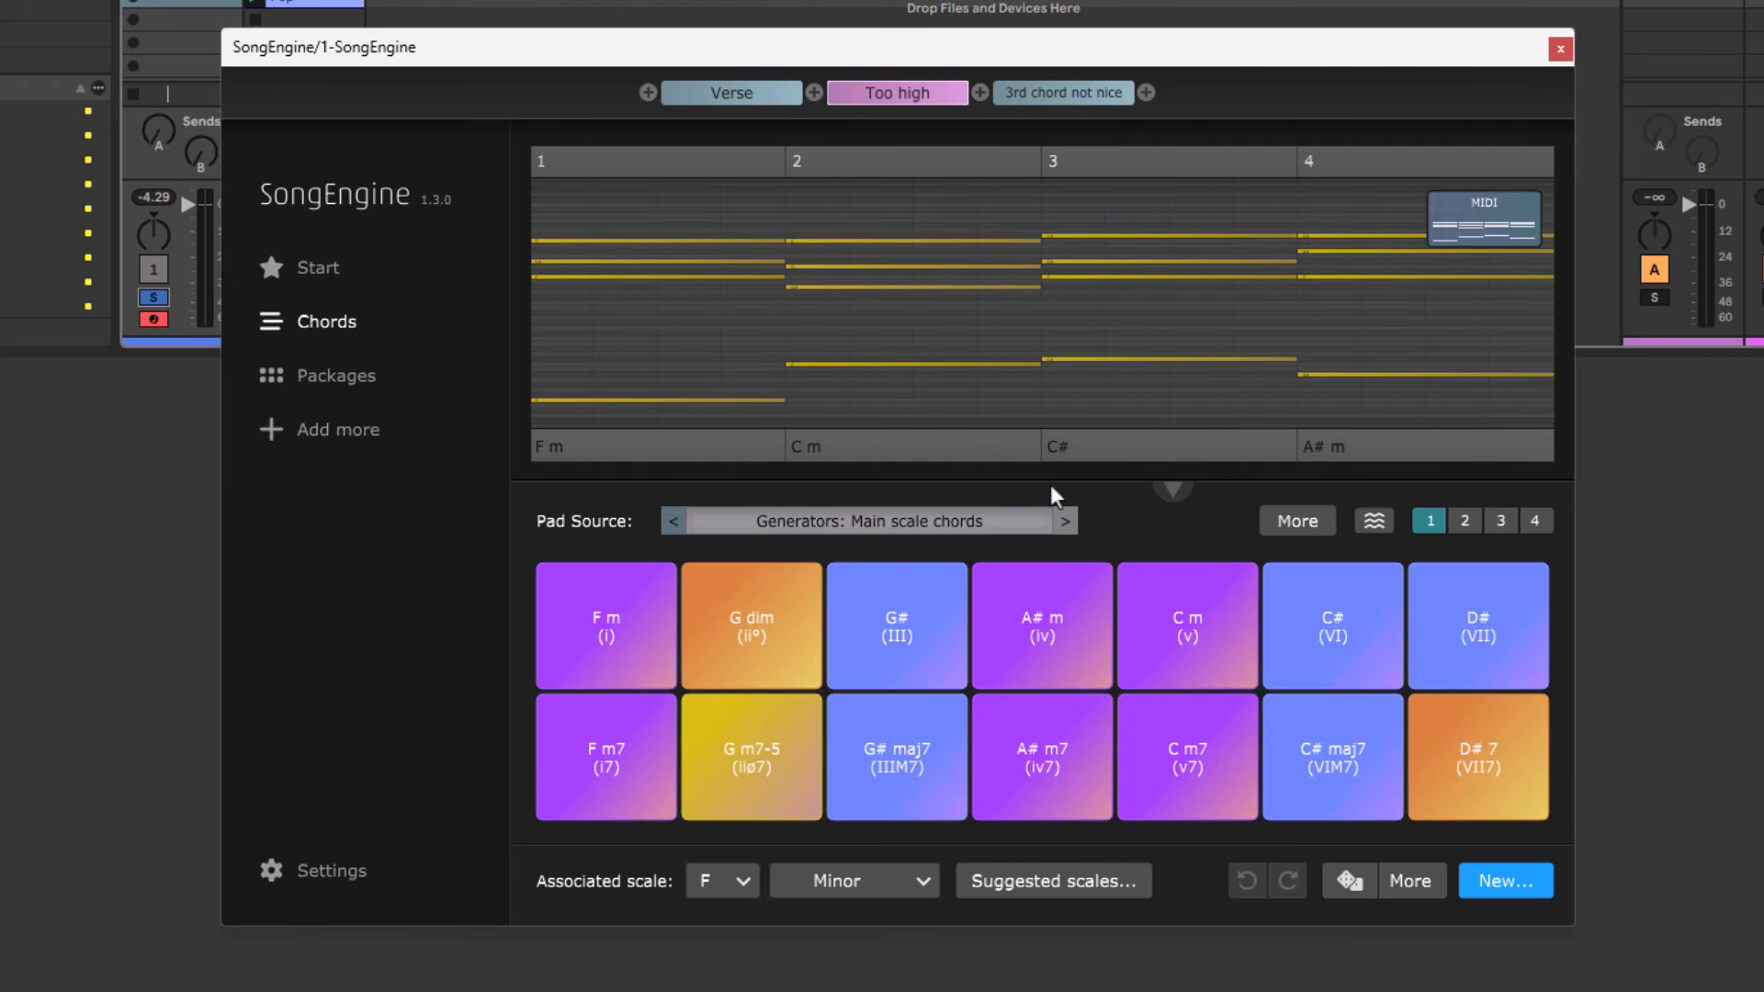
pyautogui.press('space')
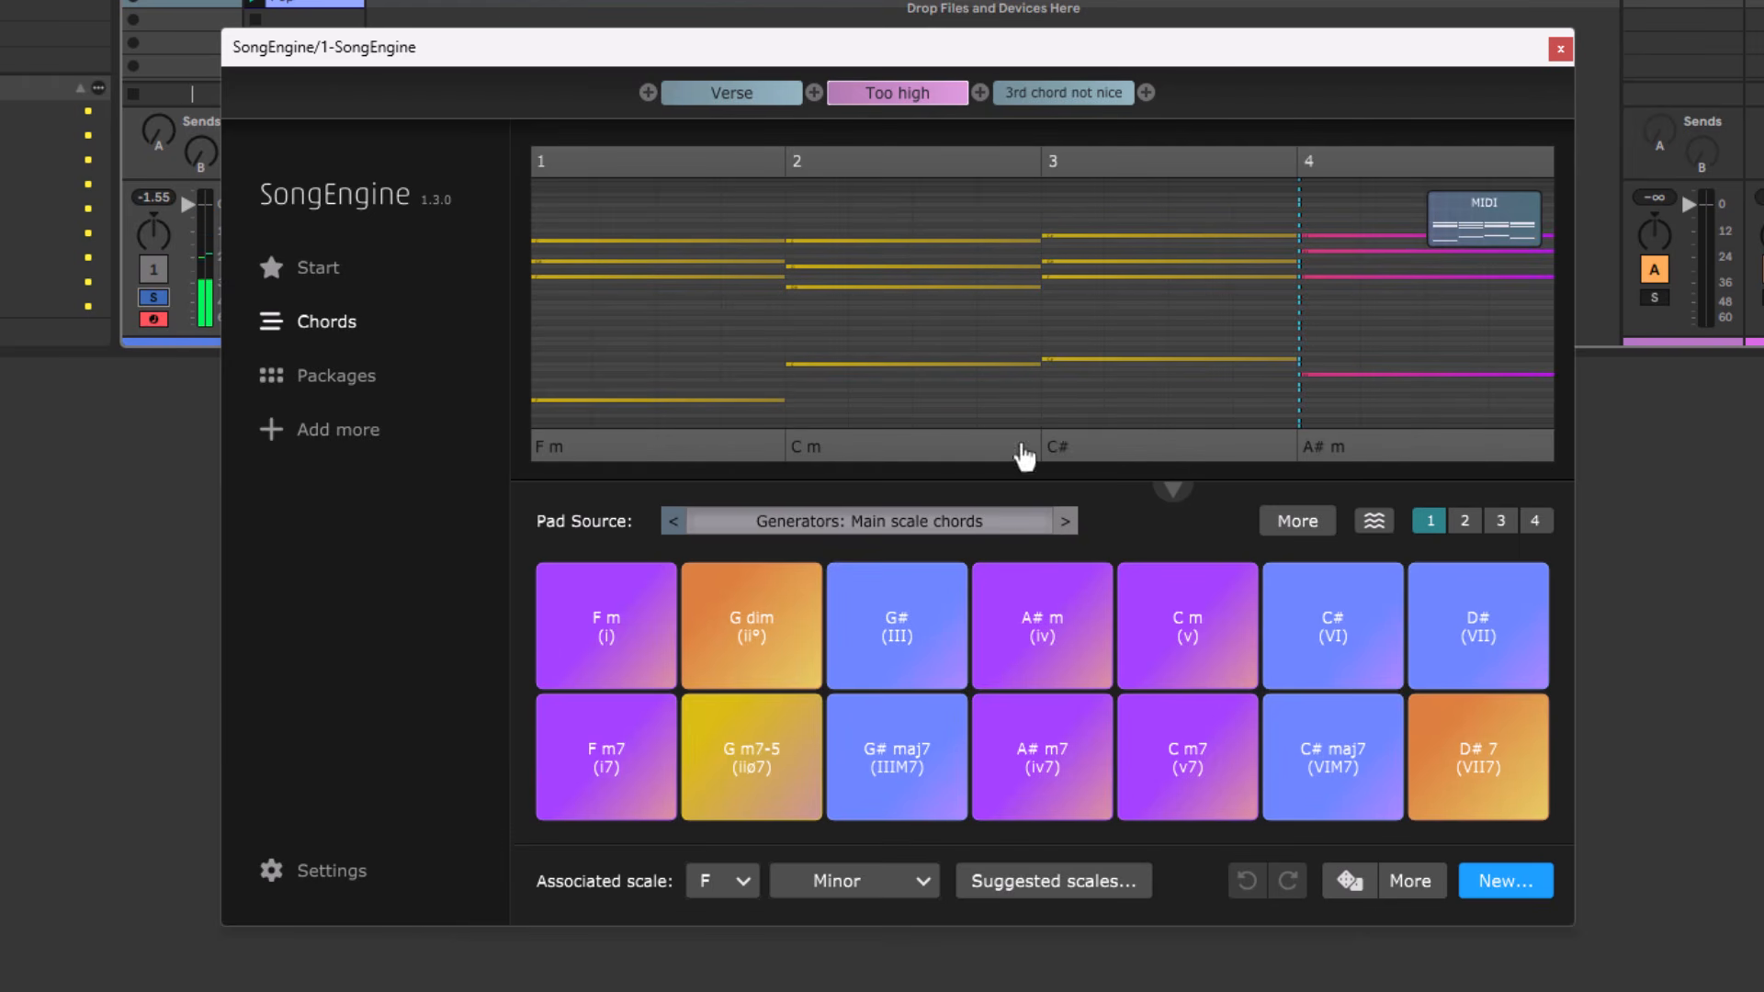
# Try transposing the "Too high" progression to root note C, listen to it, and undo the transposition.
pyautogui.rightClick(983, 322)
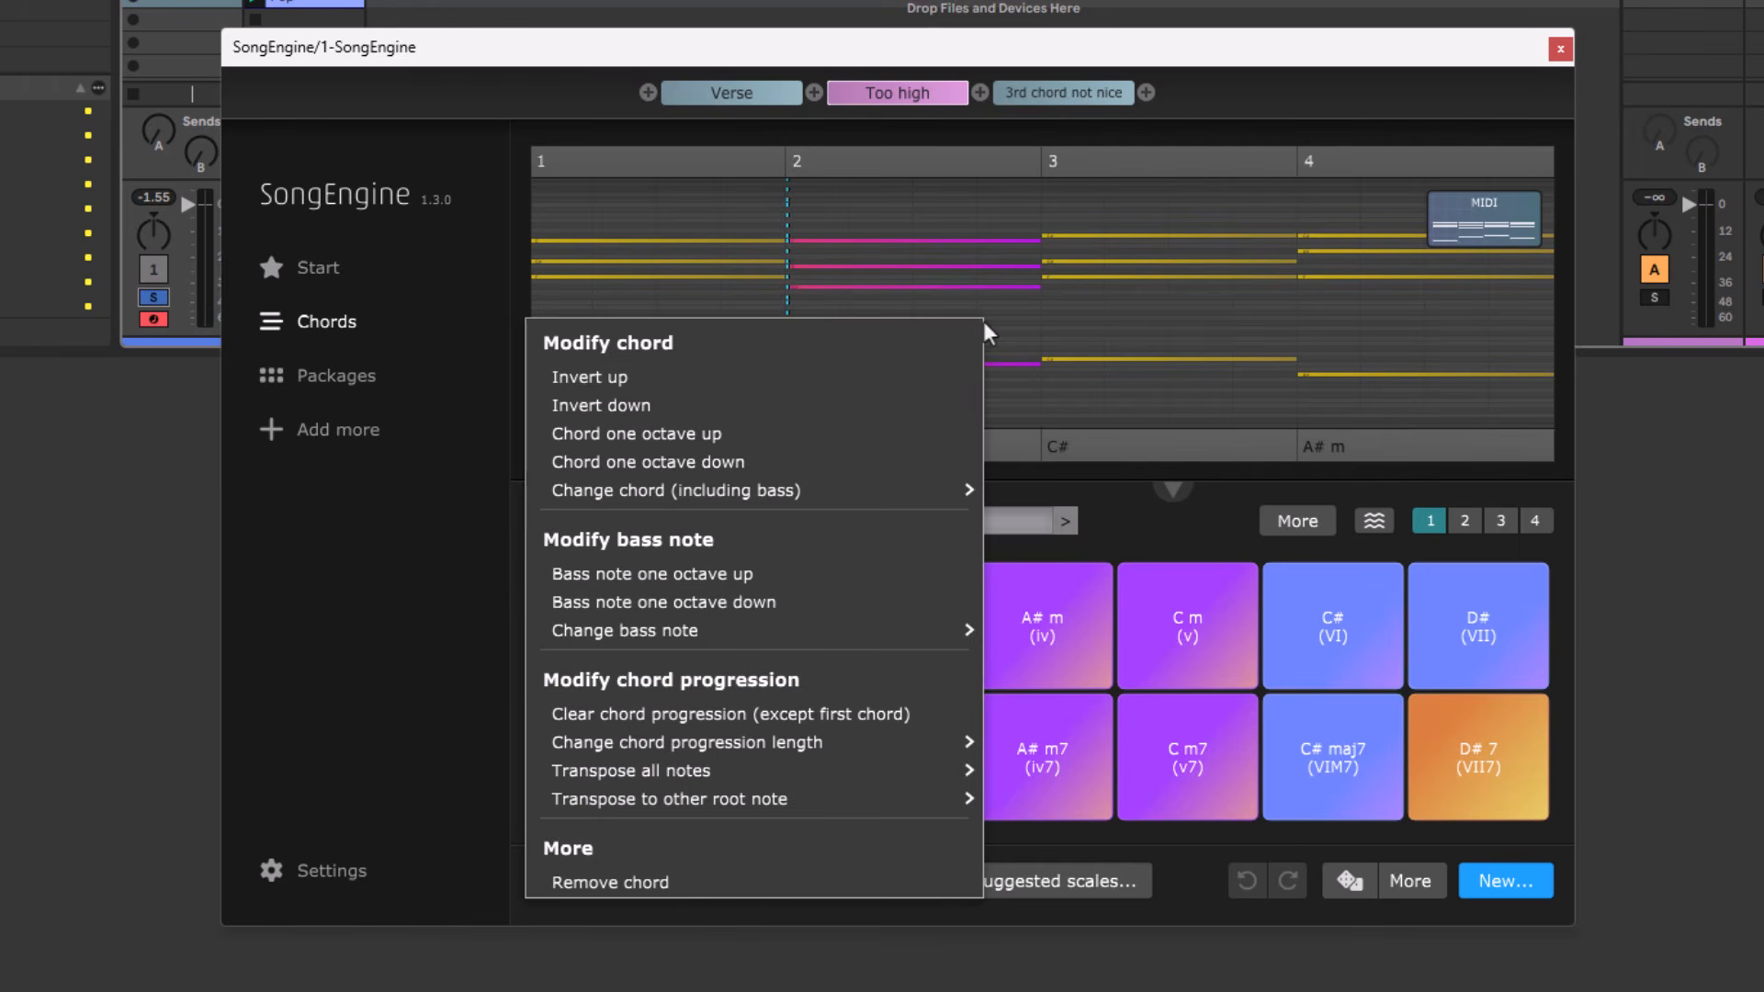
pyautogui.moveTo(897, 807)
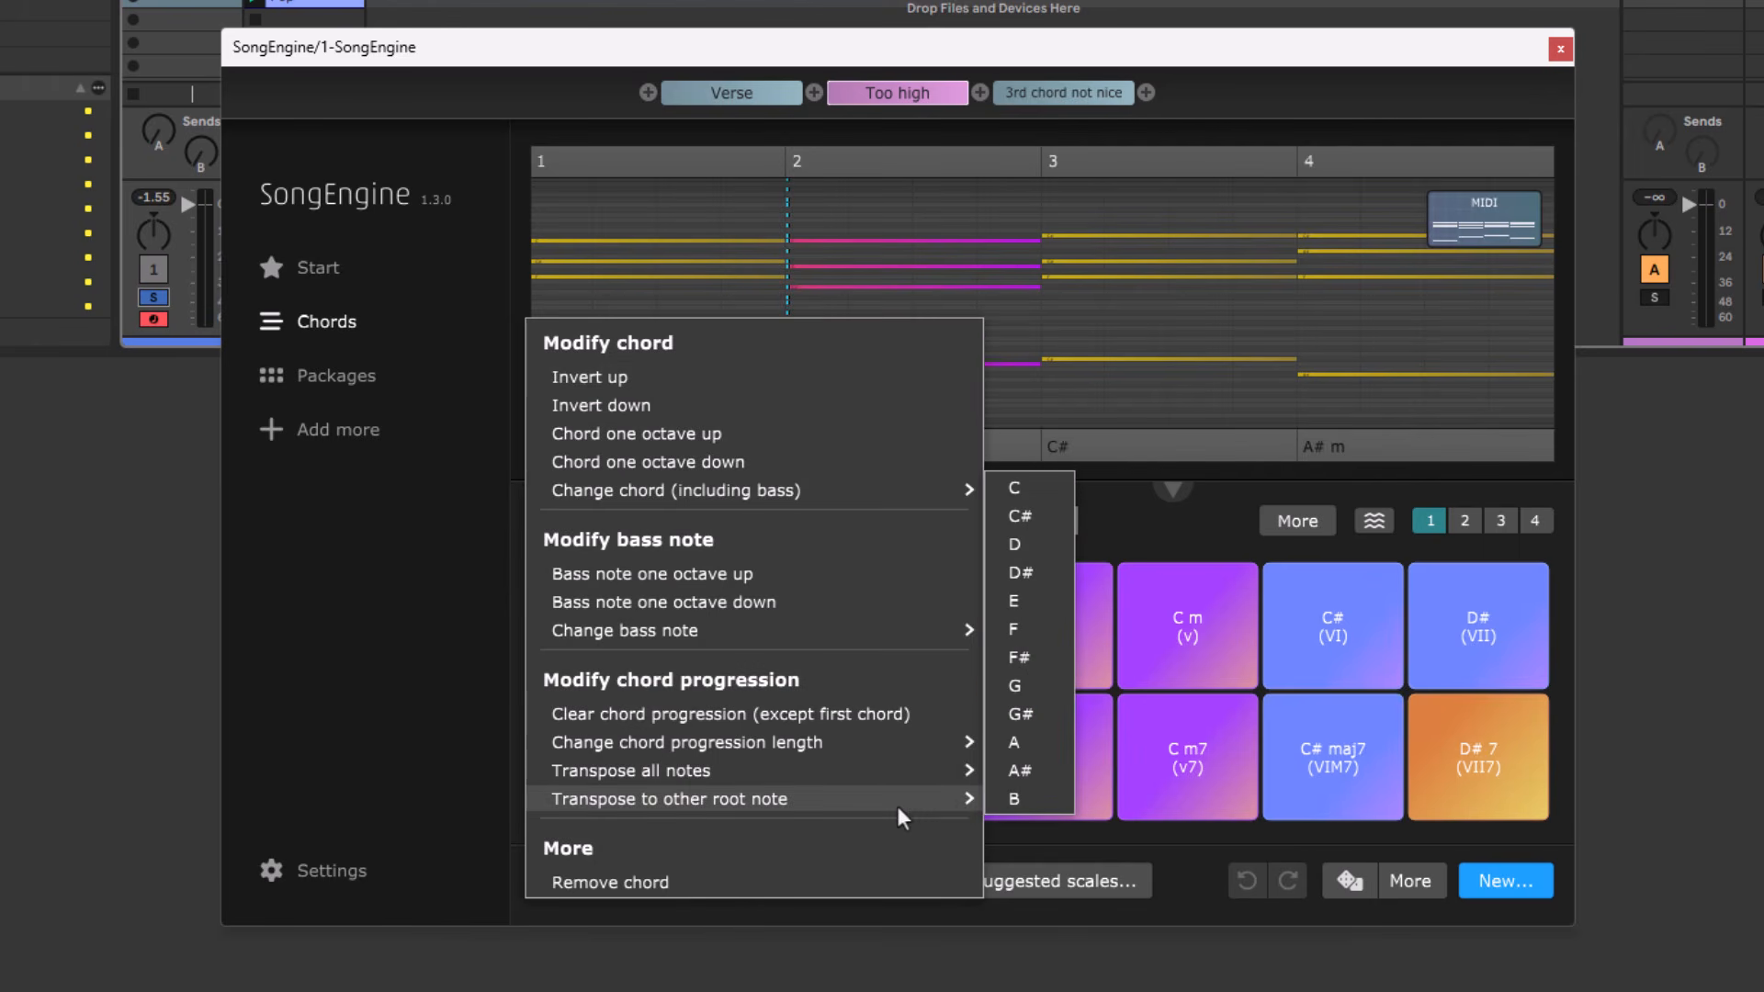
pyautogui.click(1038, 483)
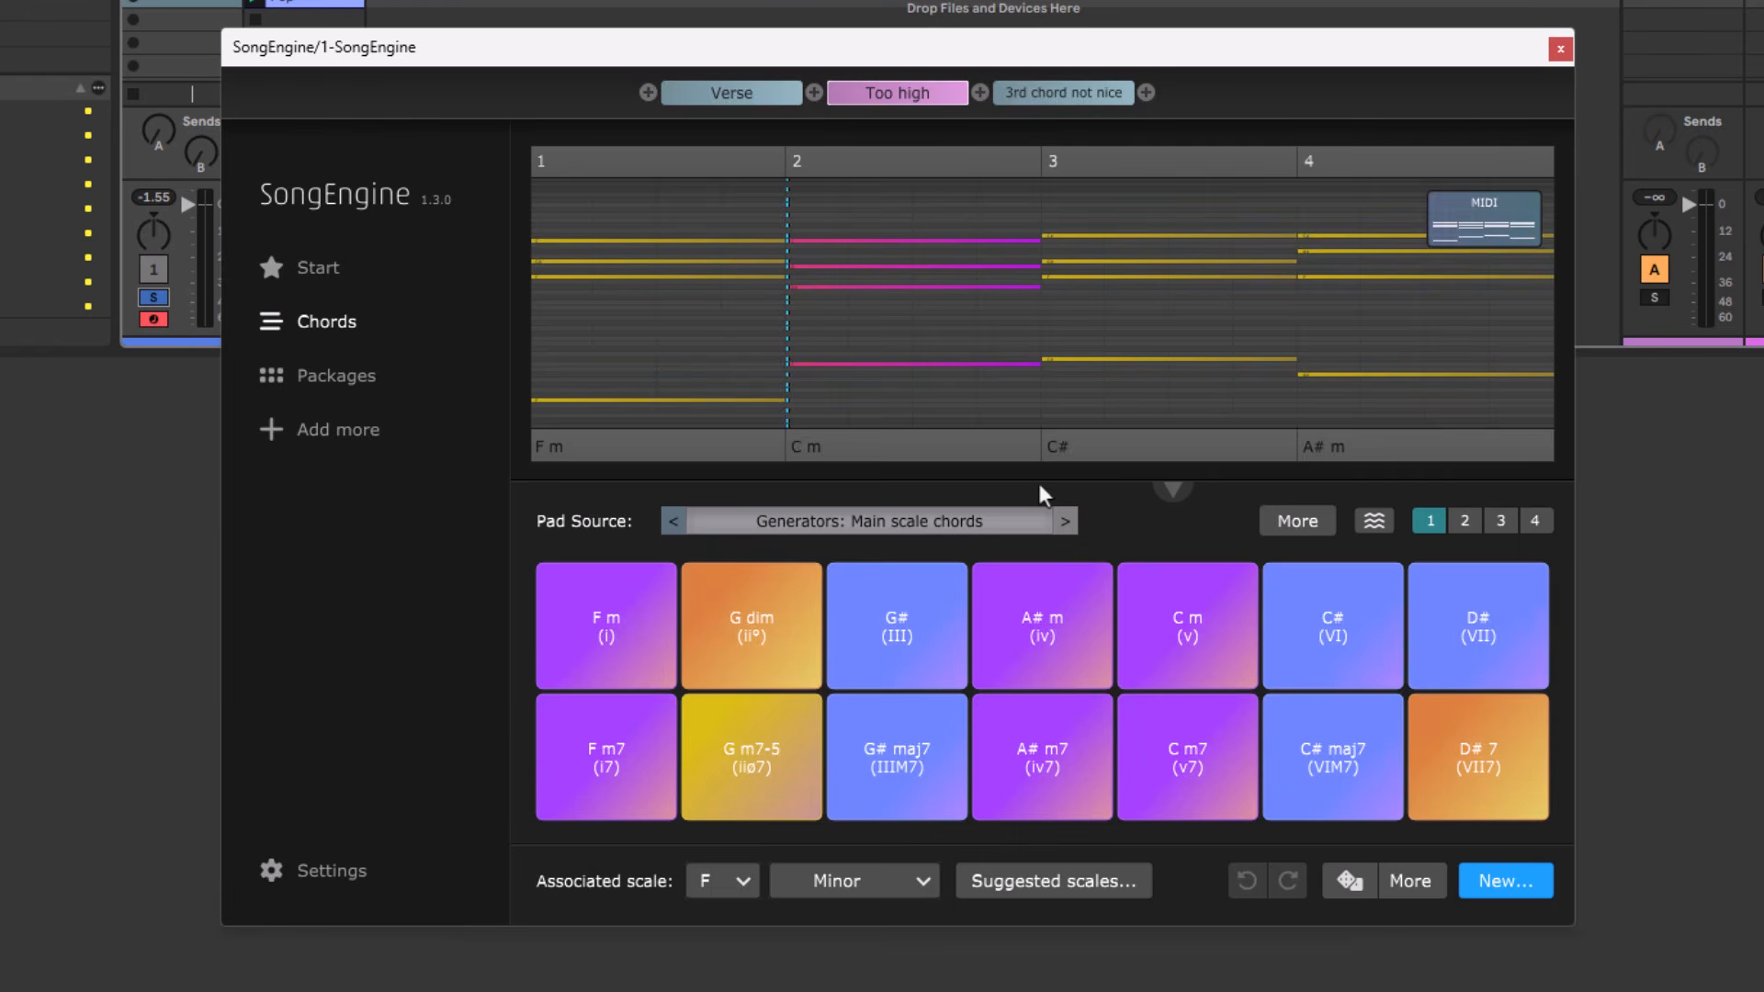
pyautogui.press('space')
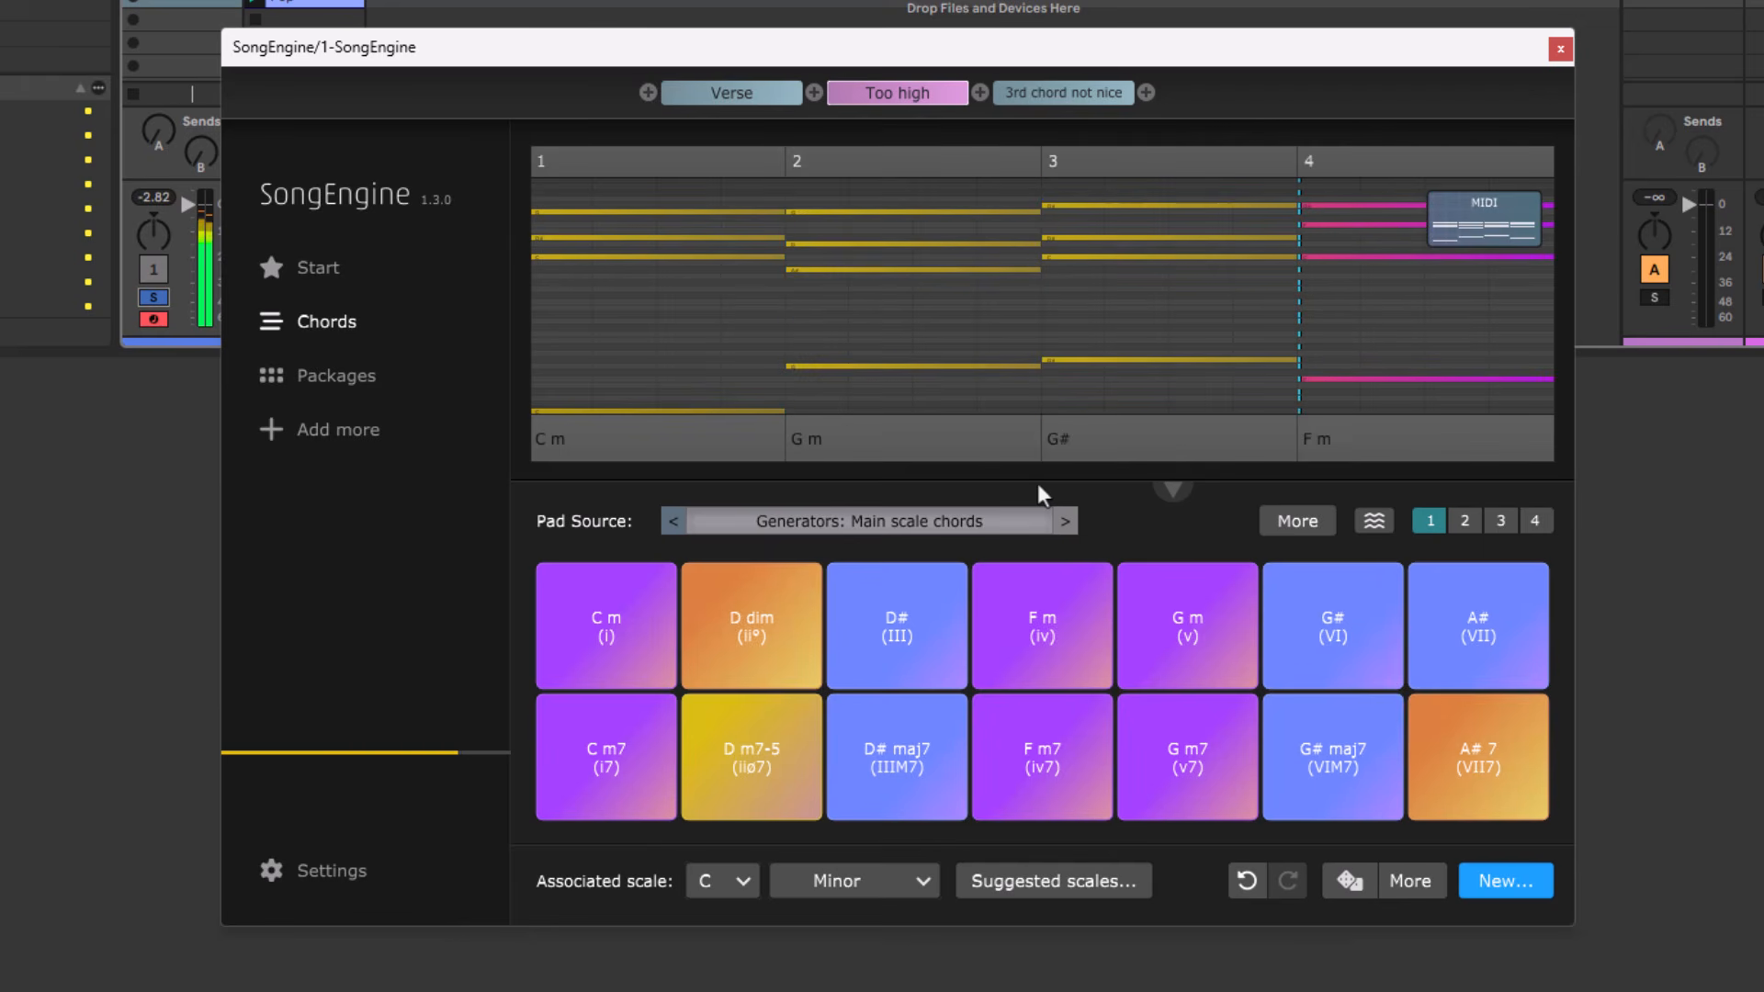
pyautogui.click(1246, 881)
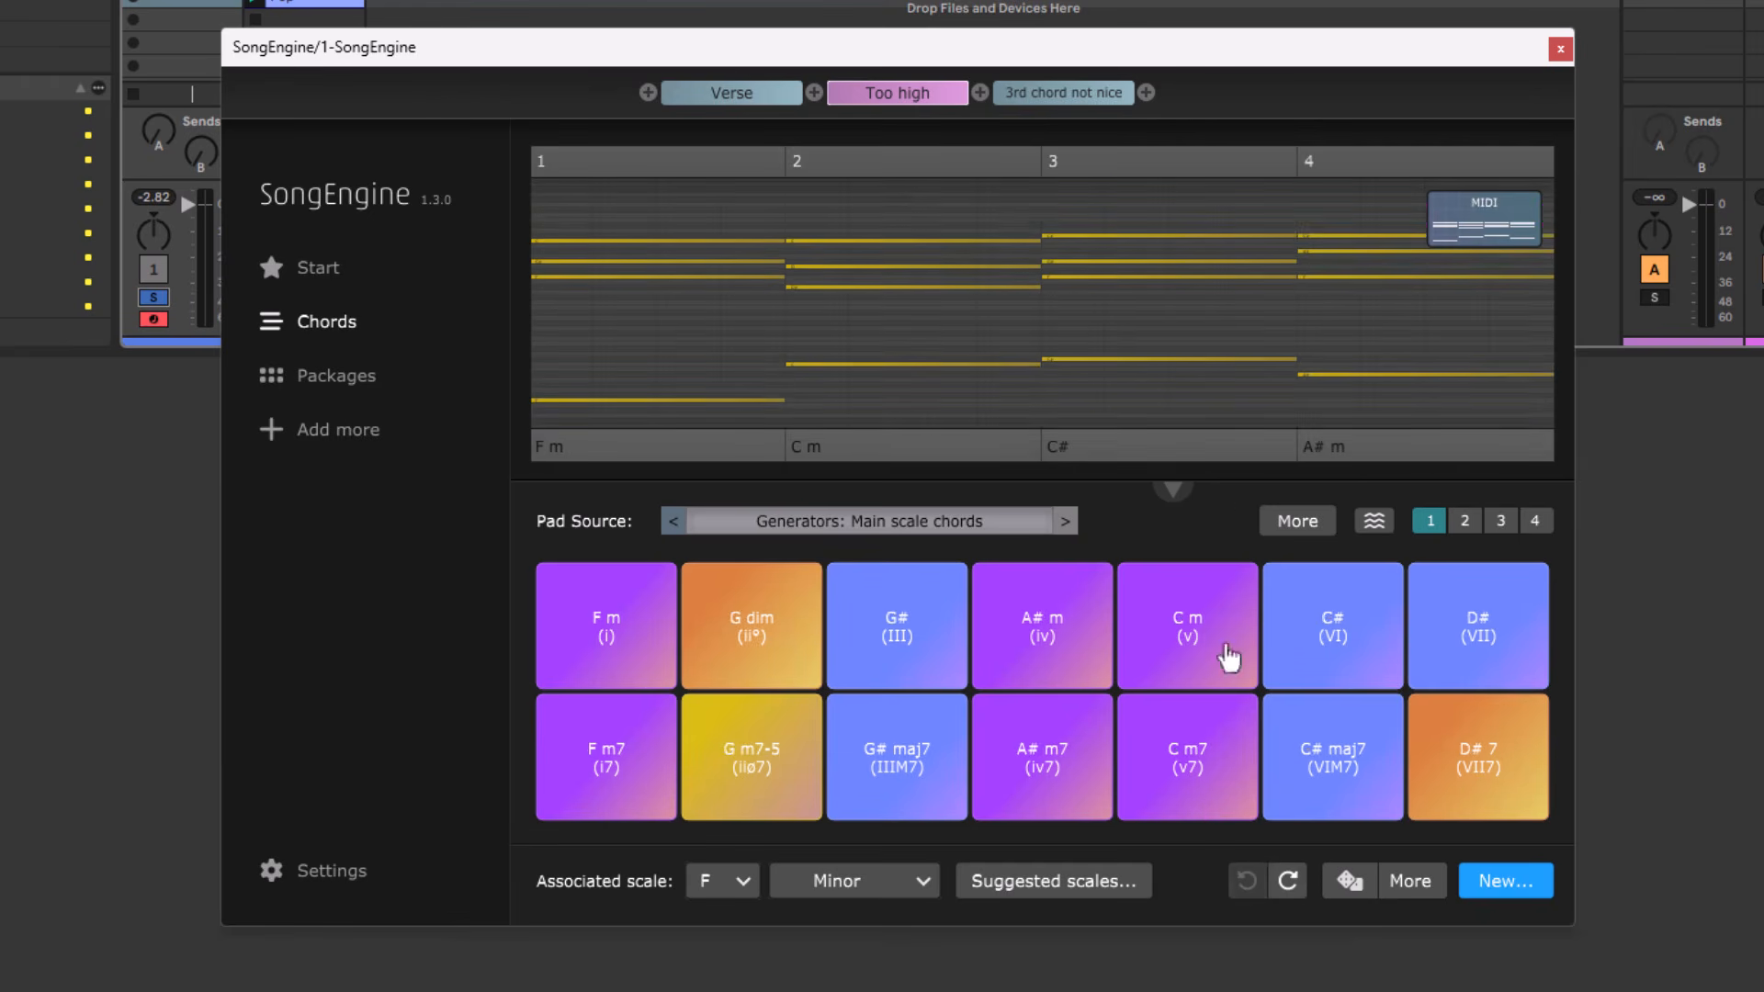
# Transpose all notes of the "Too high" progression one octave down.
pyautogui.rightClick(1140, 331)
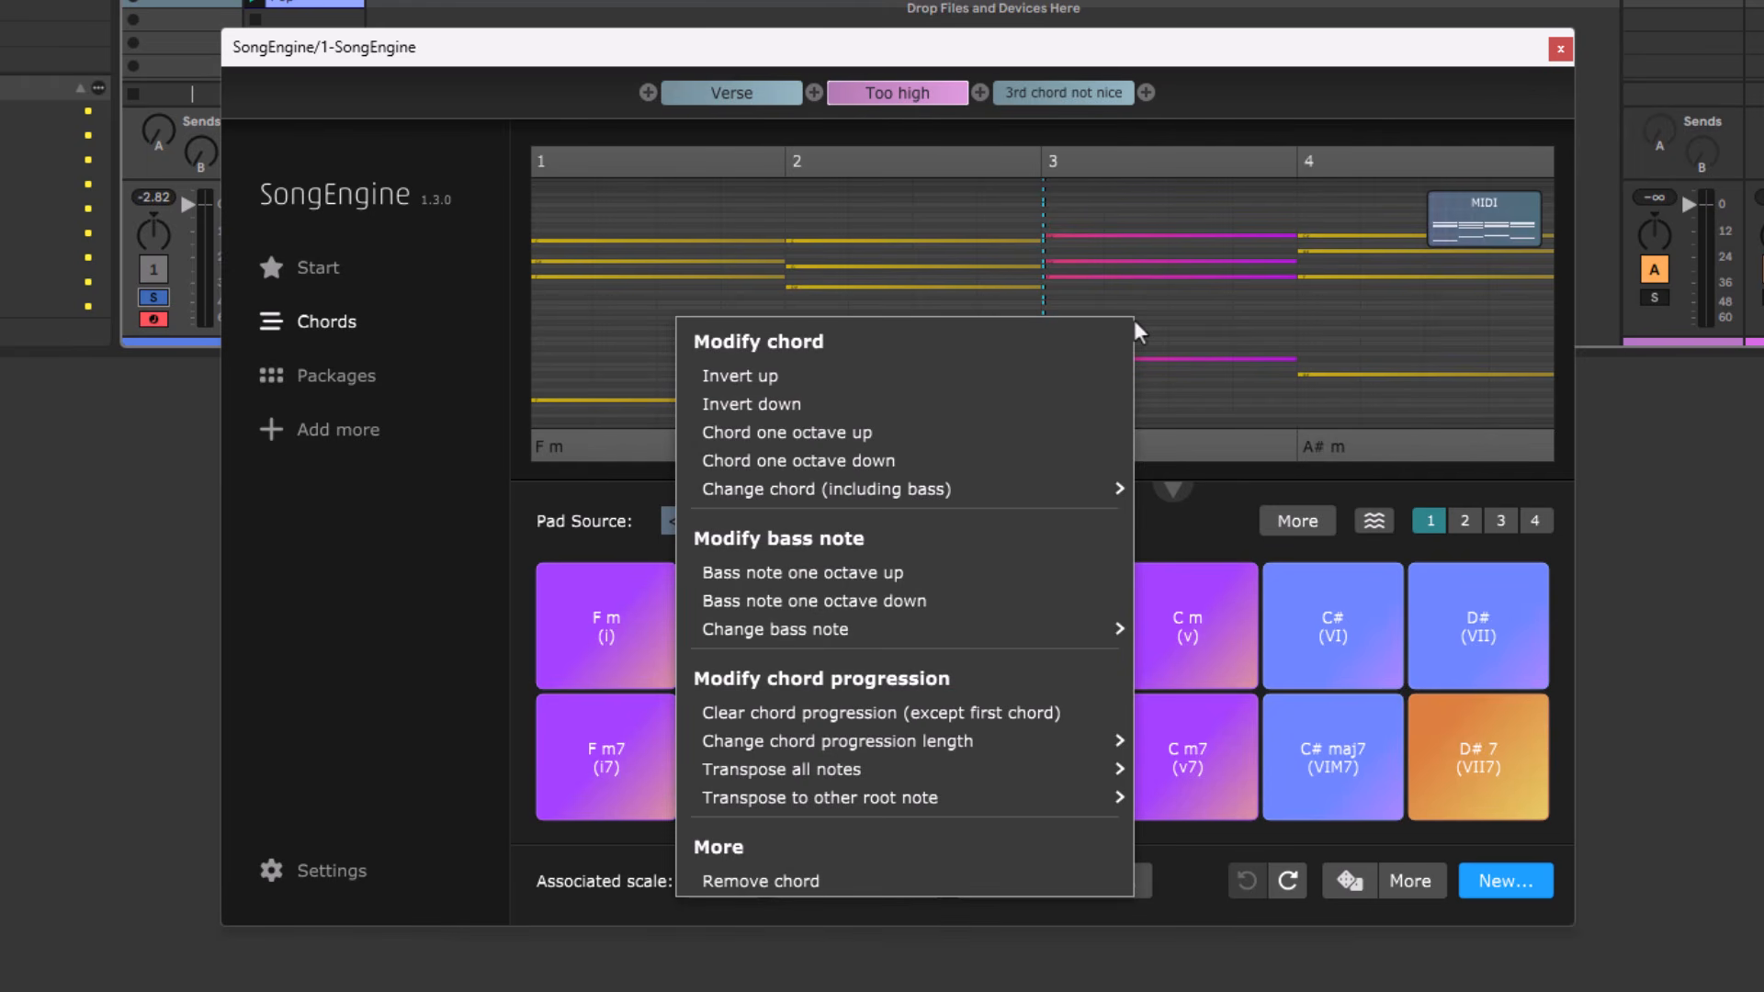
pyautogui.moveTo(1031, 805)
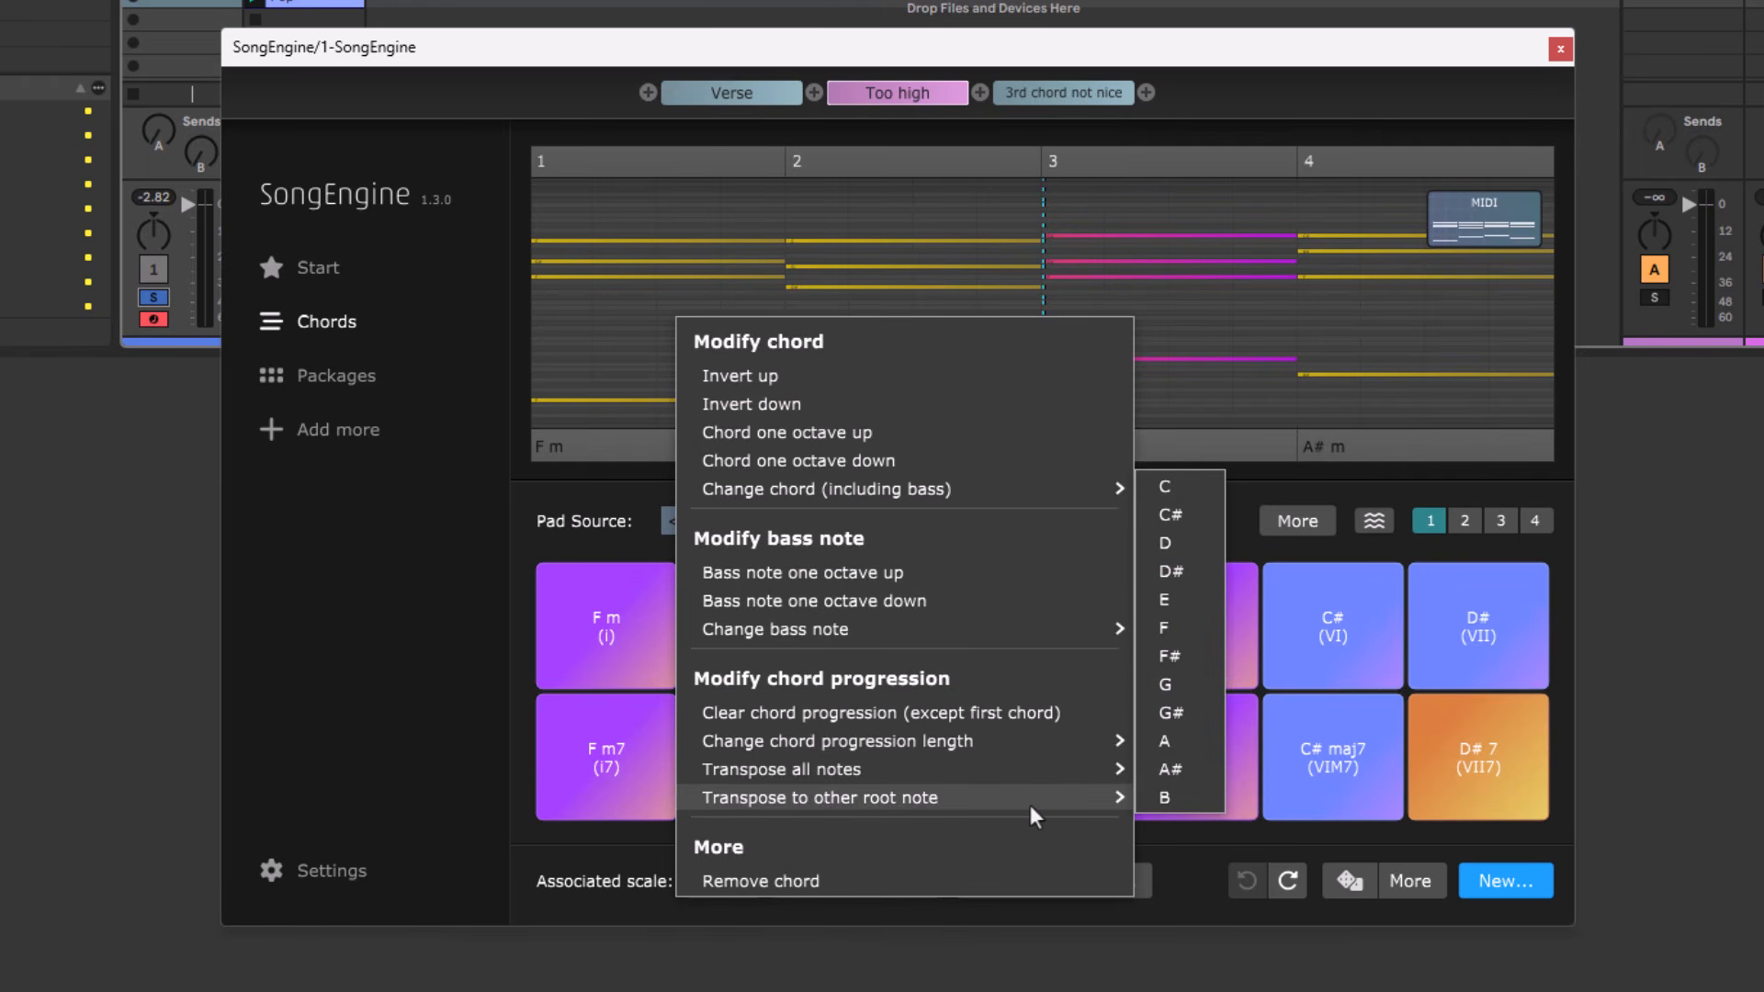
pyautogui.moveTo(1013, 764)
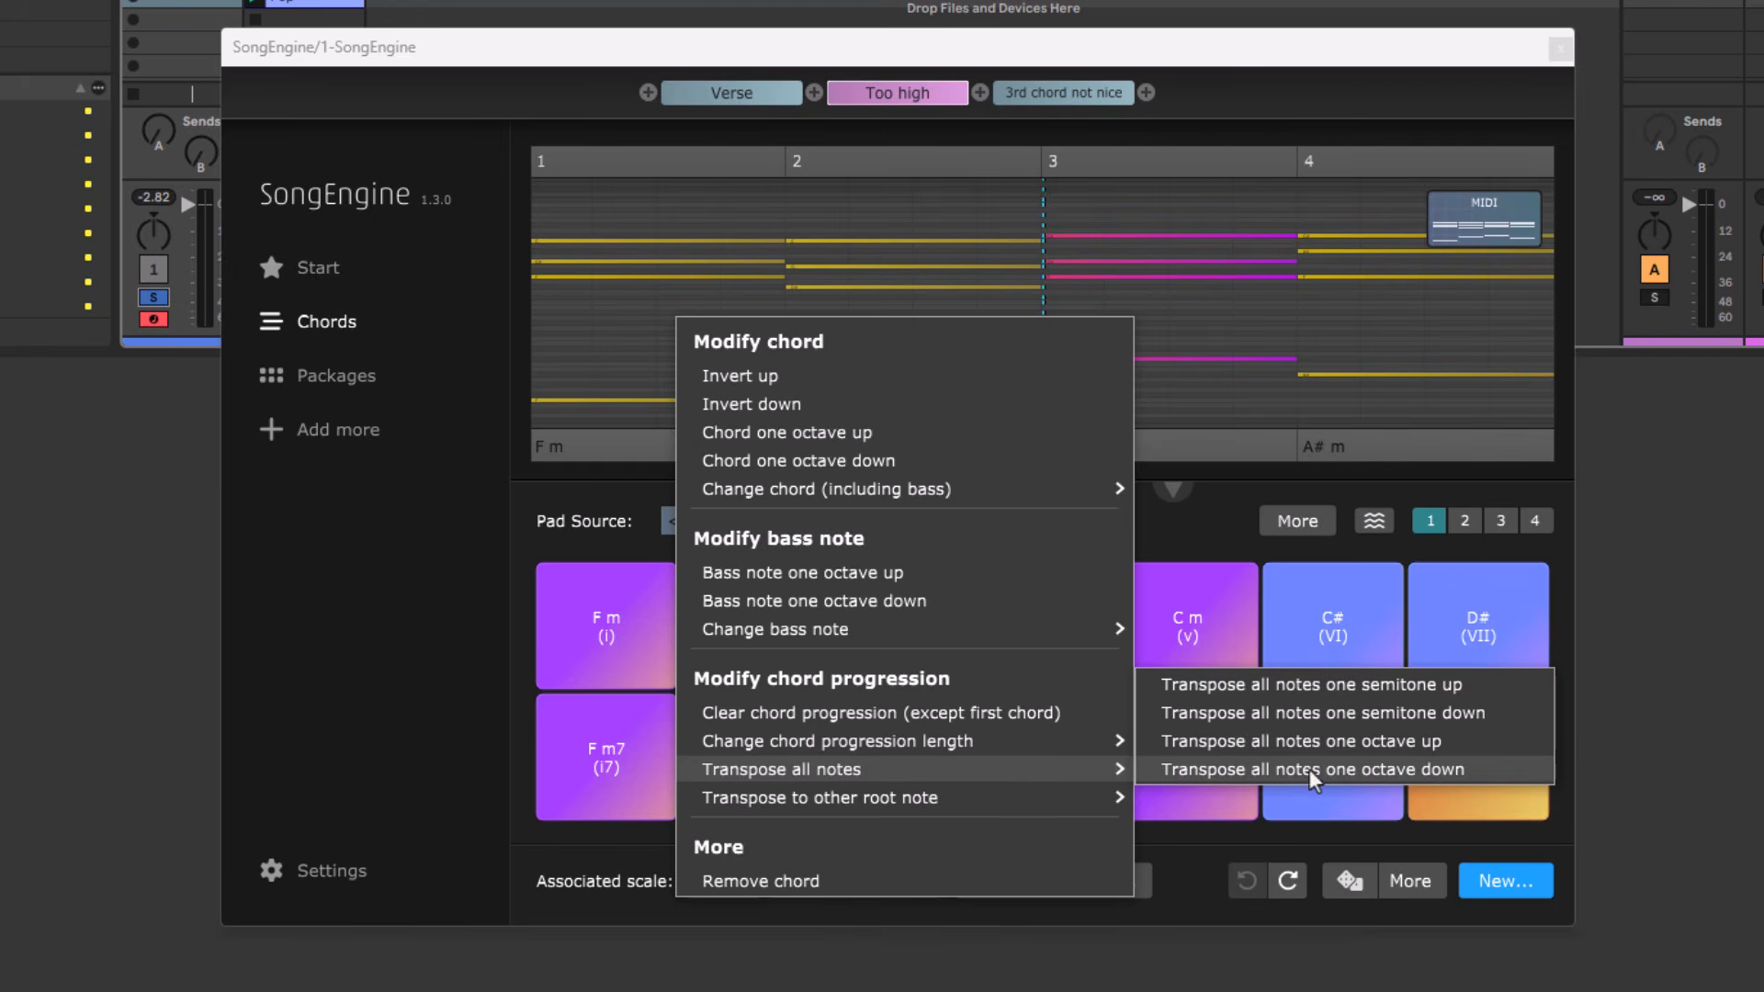
pyautogui.click(1437, 766)
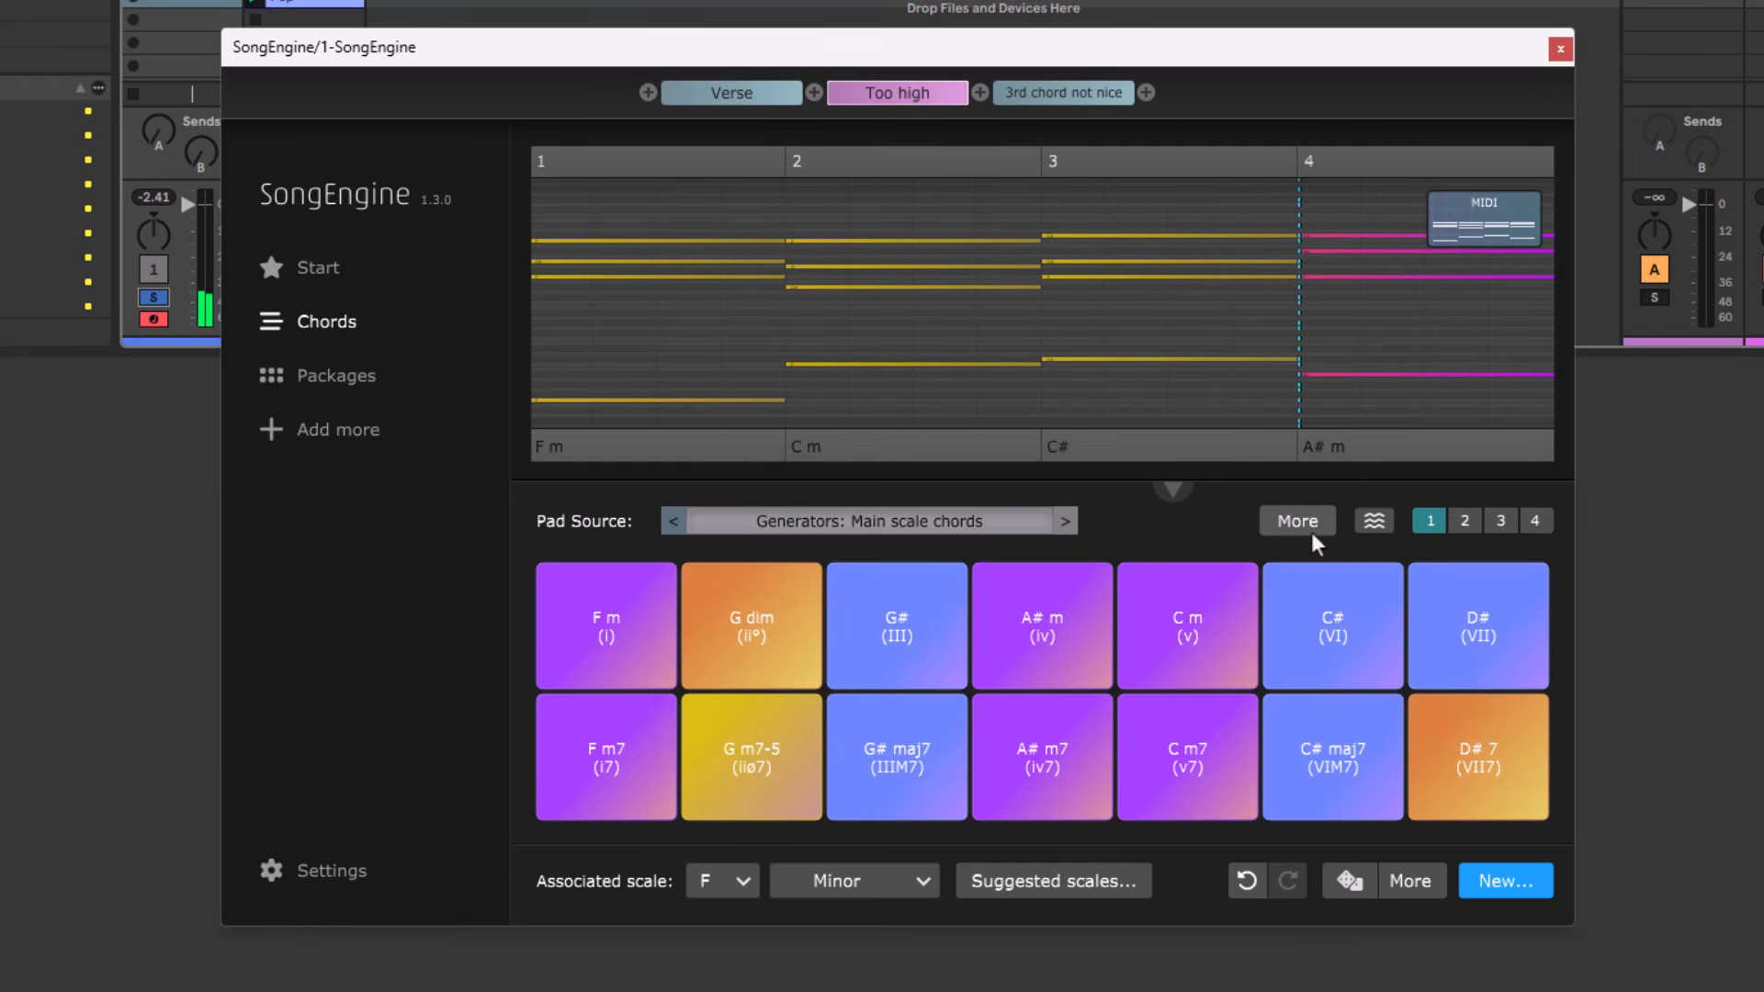
# Open the "3rd chord not nice" progression and audition A, B m and C# m from the "Main chords per degree (triads)" pads.
pyautogui.click(1061, 94)
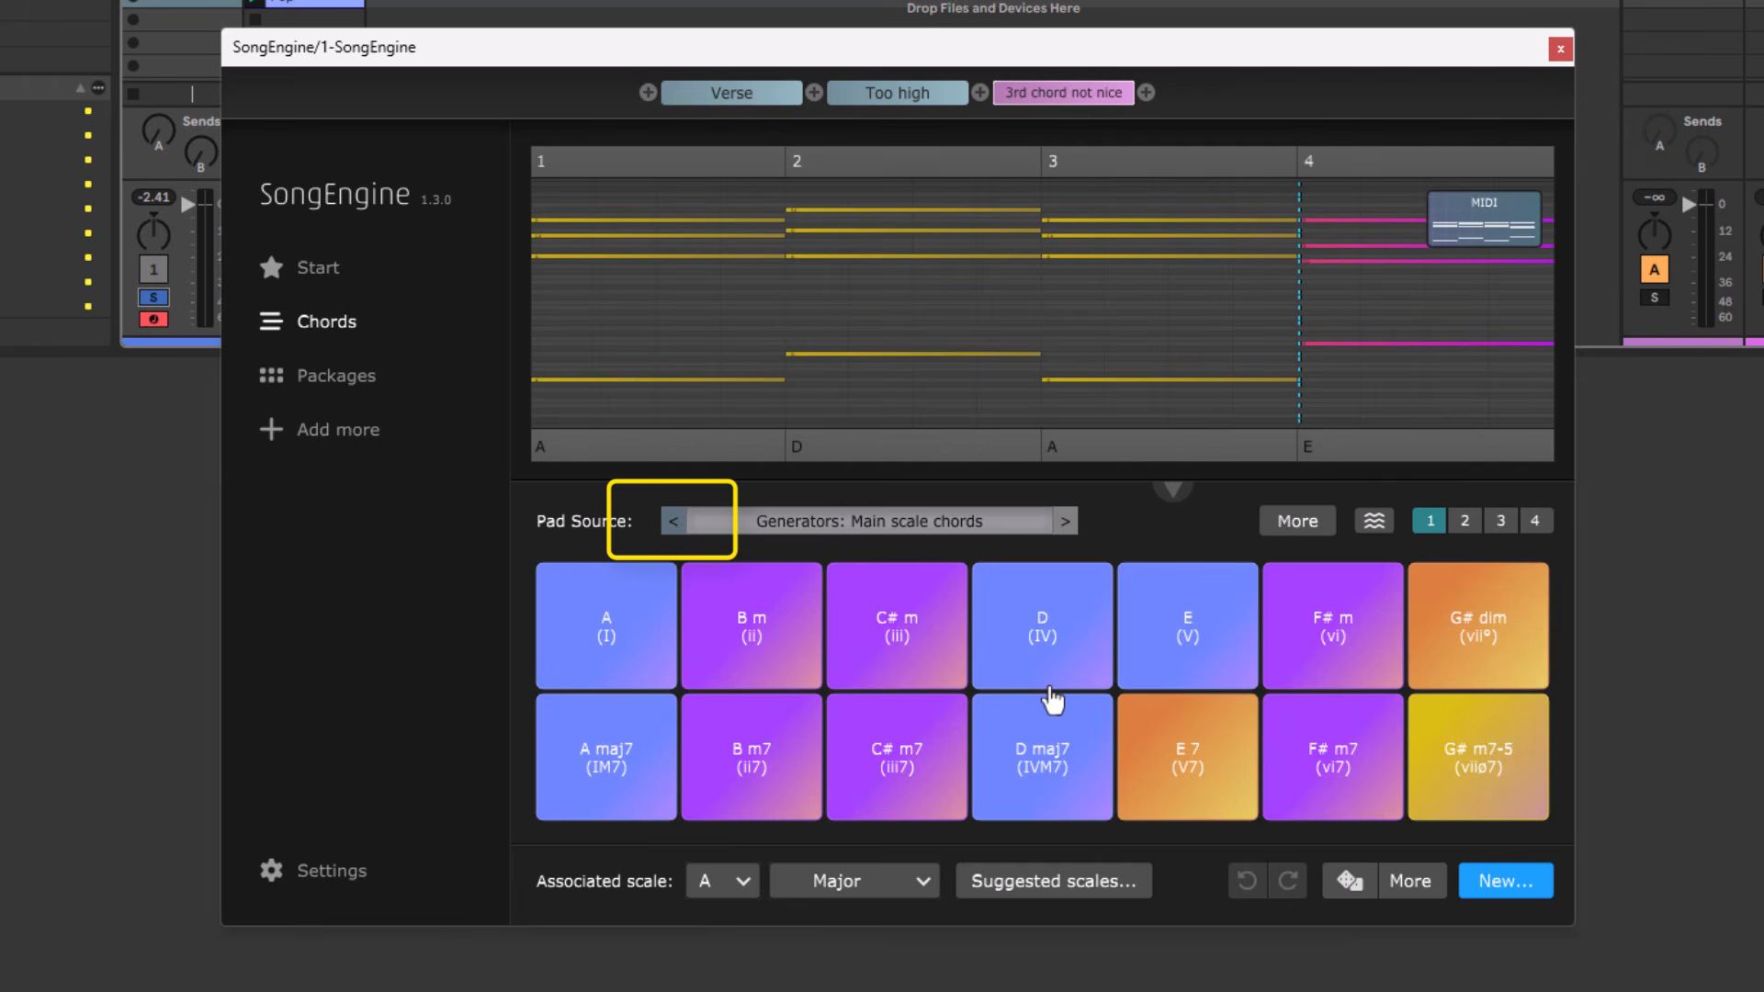
pyautogui.click(673, 522)
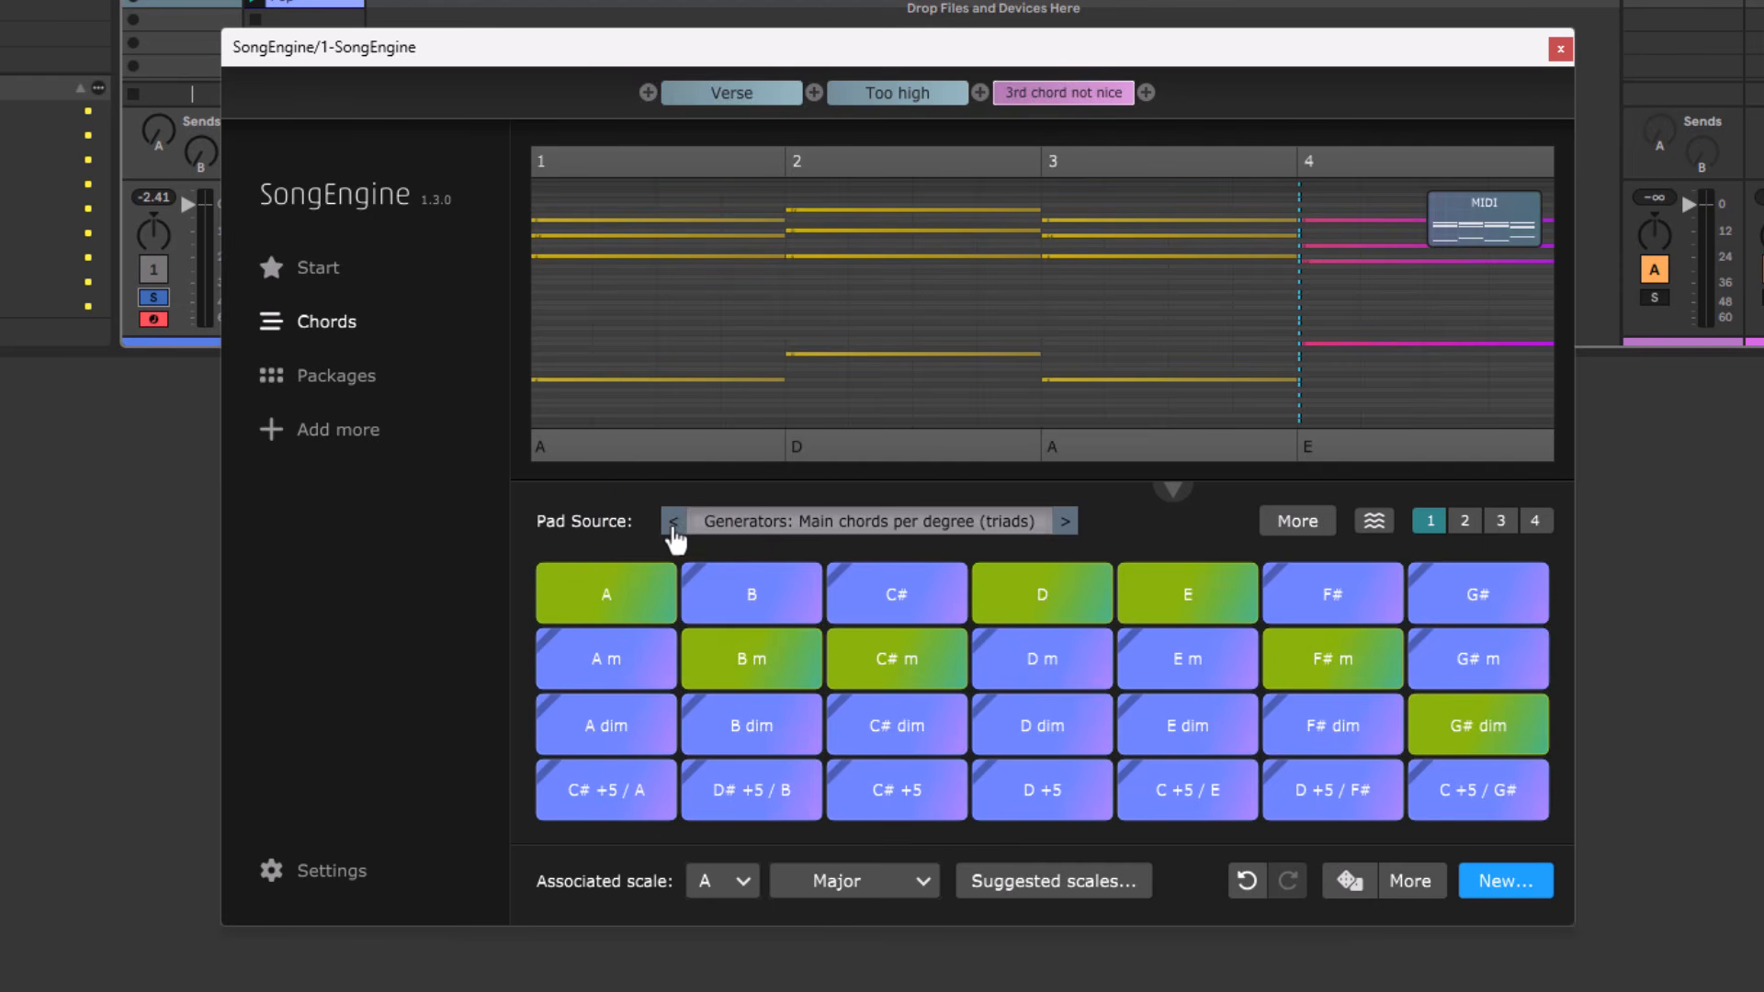
pyautogui.click(618, 591)
pyautogui.click(731, 658)
pyautogui.click(932, 680)
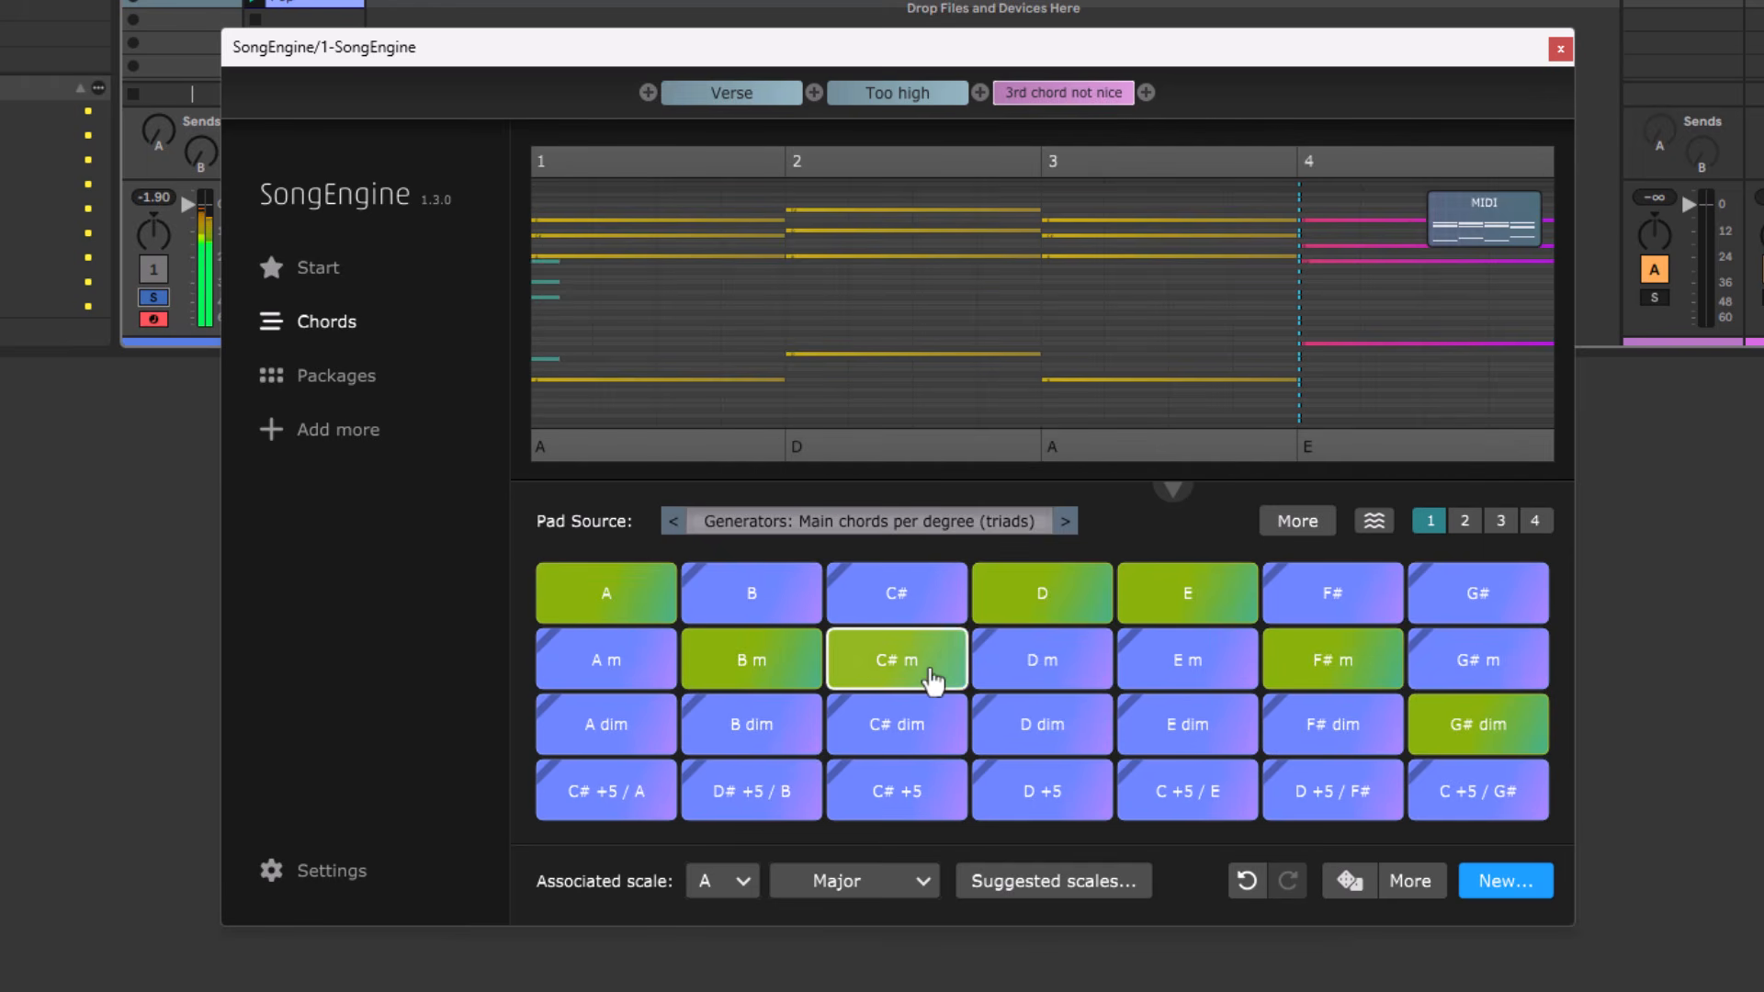
# Return the pad source to "Main scale chords" and audition the F# m, E, D and A pads.
pyautogui.click(1066, 521)
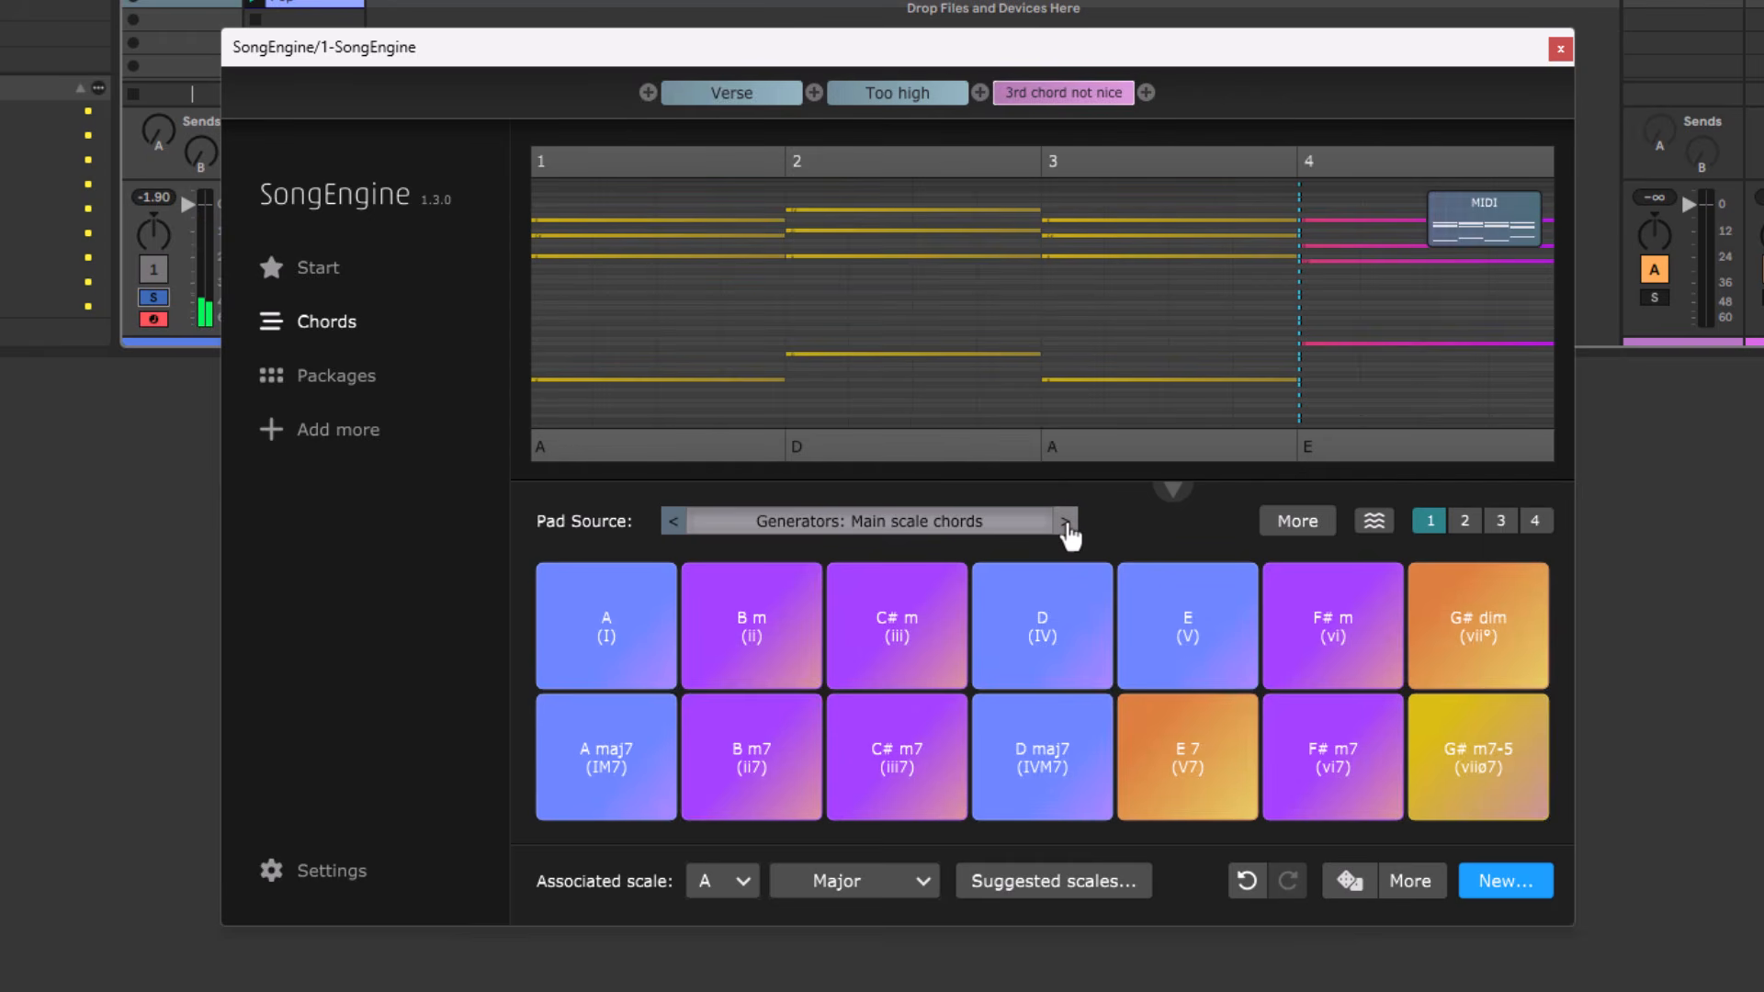
pyautogui.click(1280, 620)
pyautogui.click(1245, 629)
pyautogui.click(1063, 632)
pyautogui.click(555, 580)
# Play the first three chords of the "3rd chord not nice" progression individually, ending on the third chord.
pyautogui.click(732, 452)
pyautogui.click(981, 460)
pyautogui.click(1252, 459)
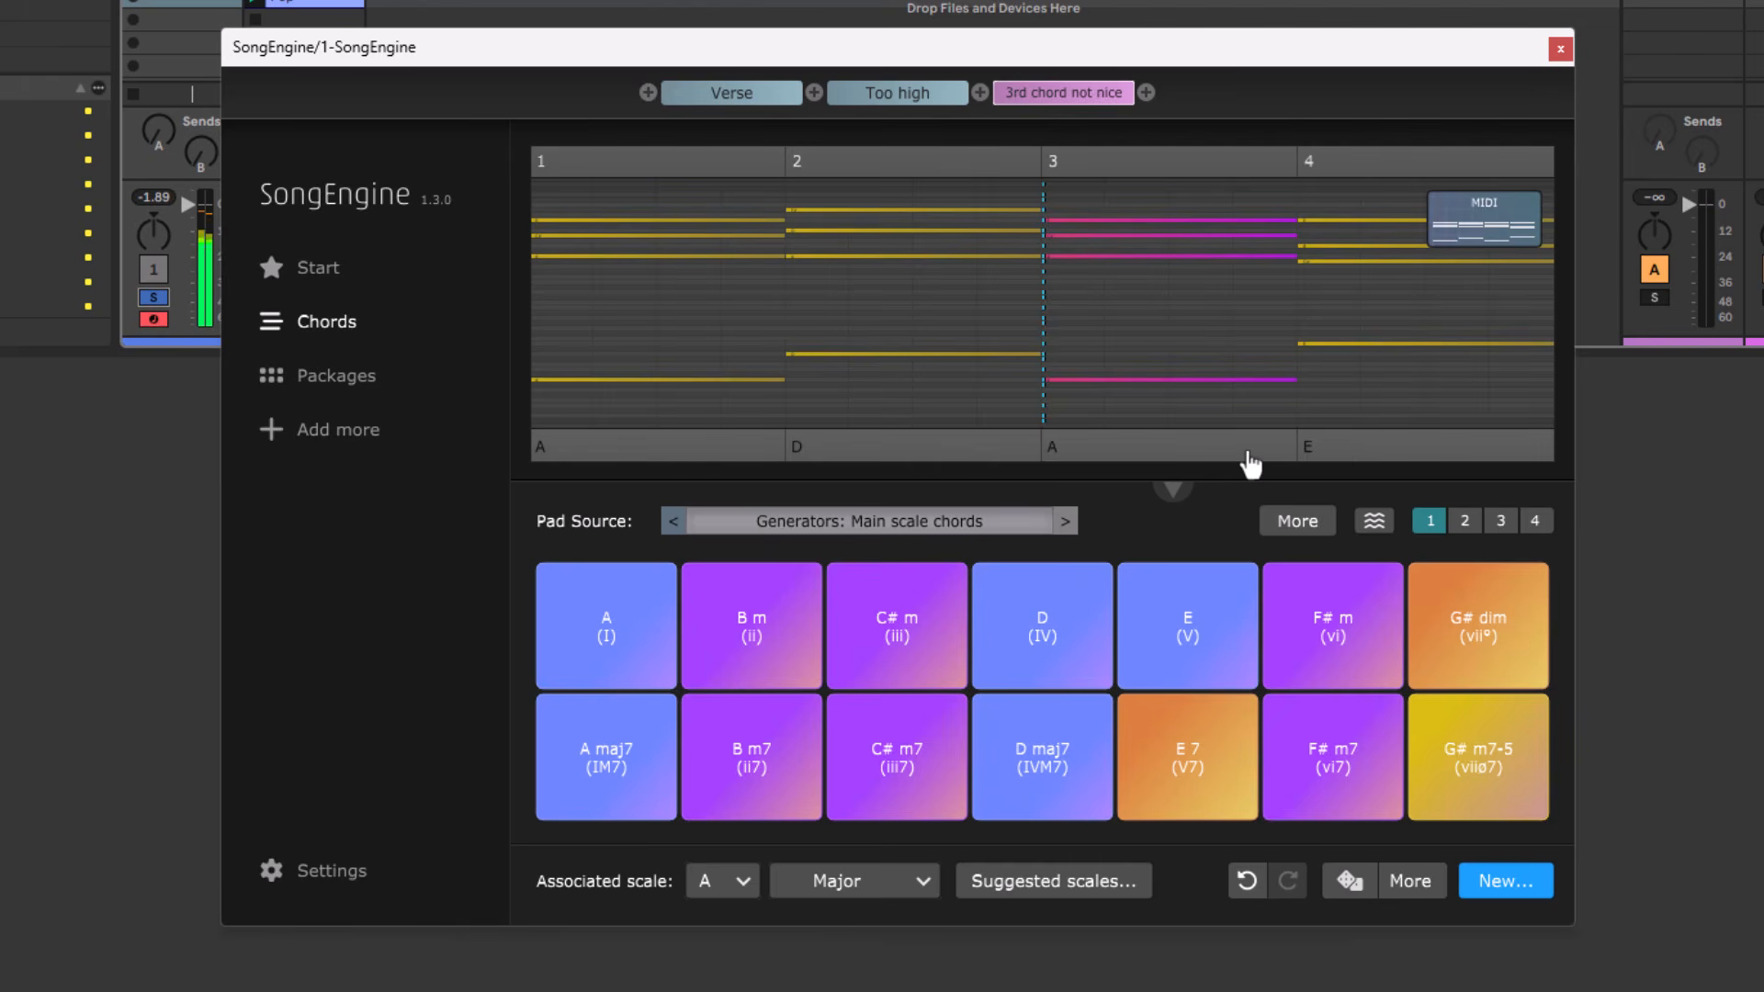
# Play the fourth, third and second chords of the "3rd chord not nice" progression and audition the D pad for comparison.
pyautogui.click(1389, 457)
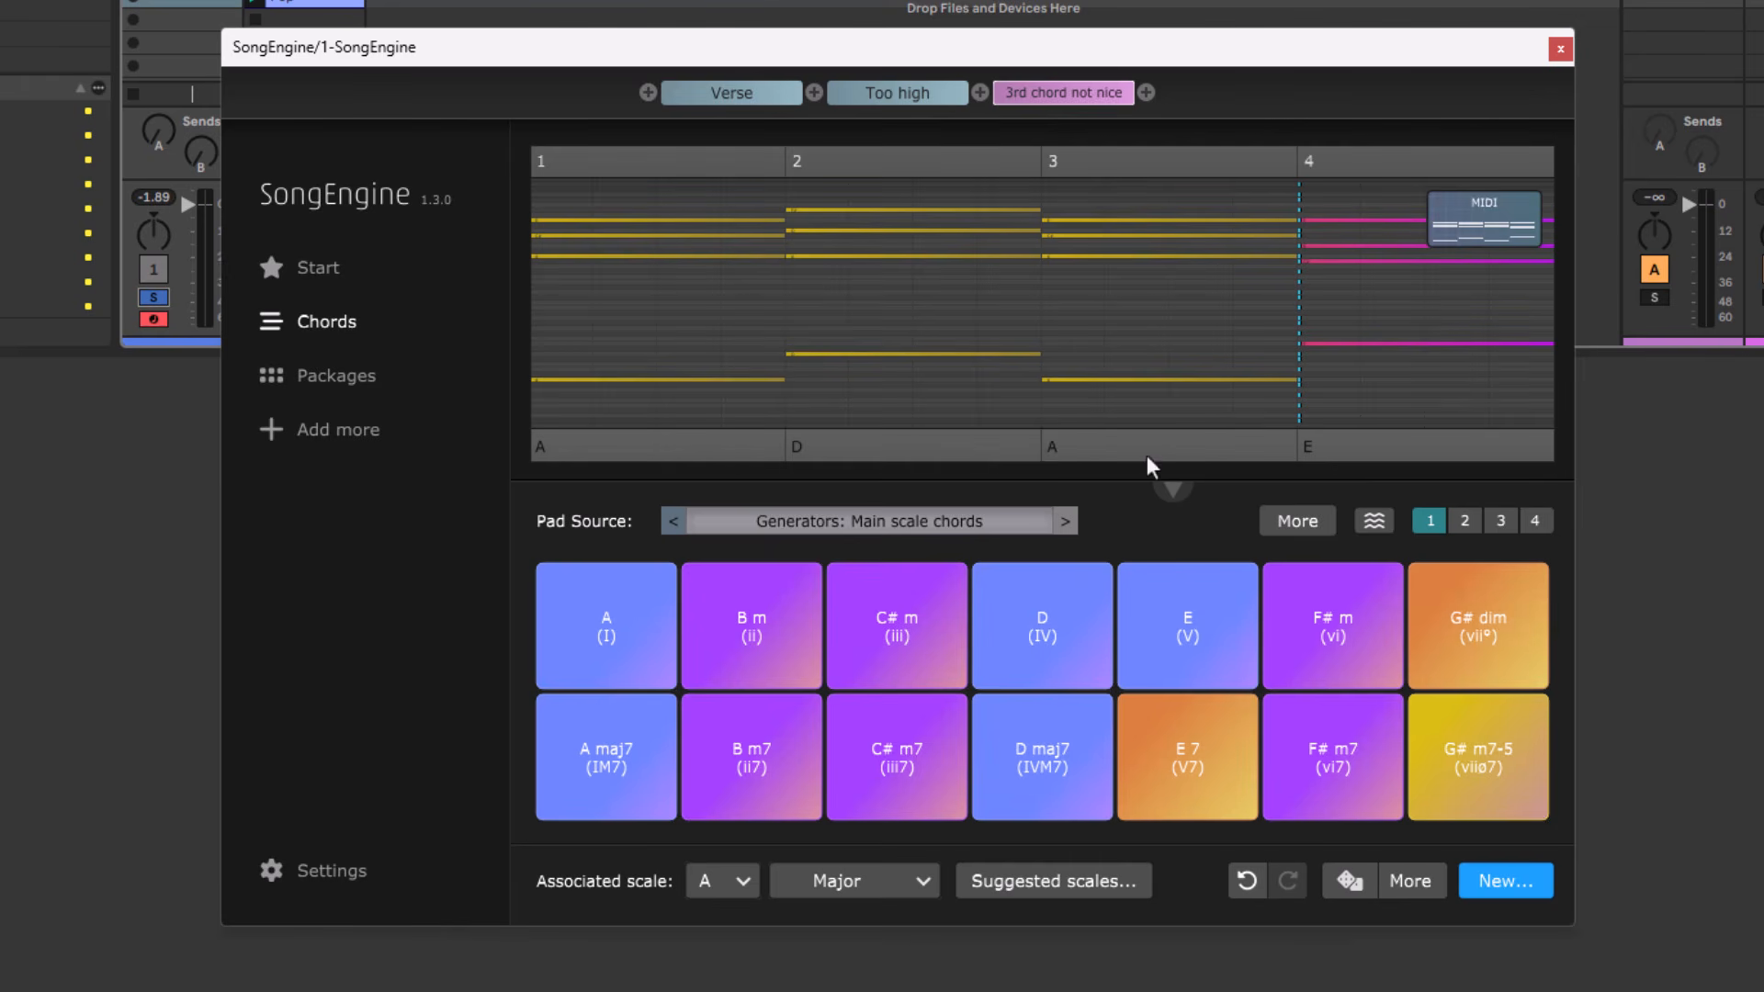
pyautogui.click(1190, 456)
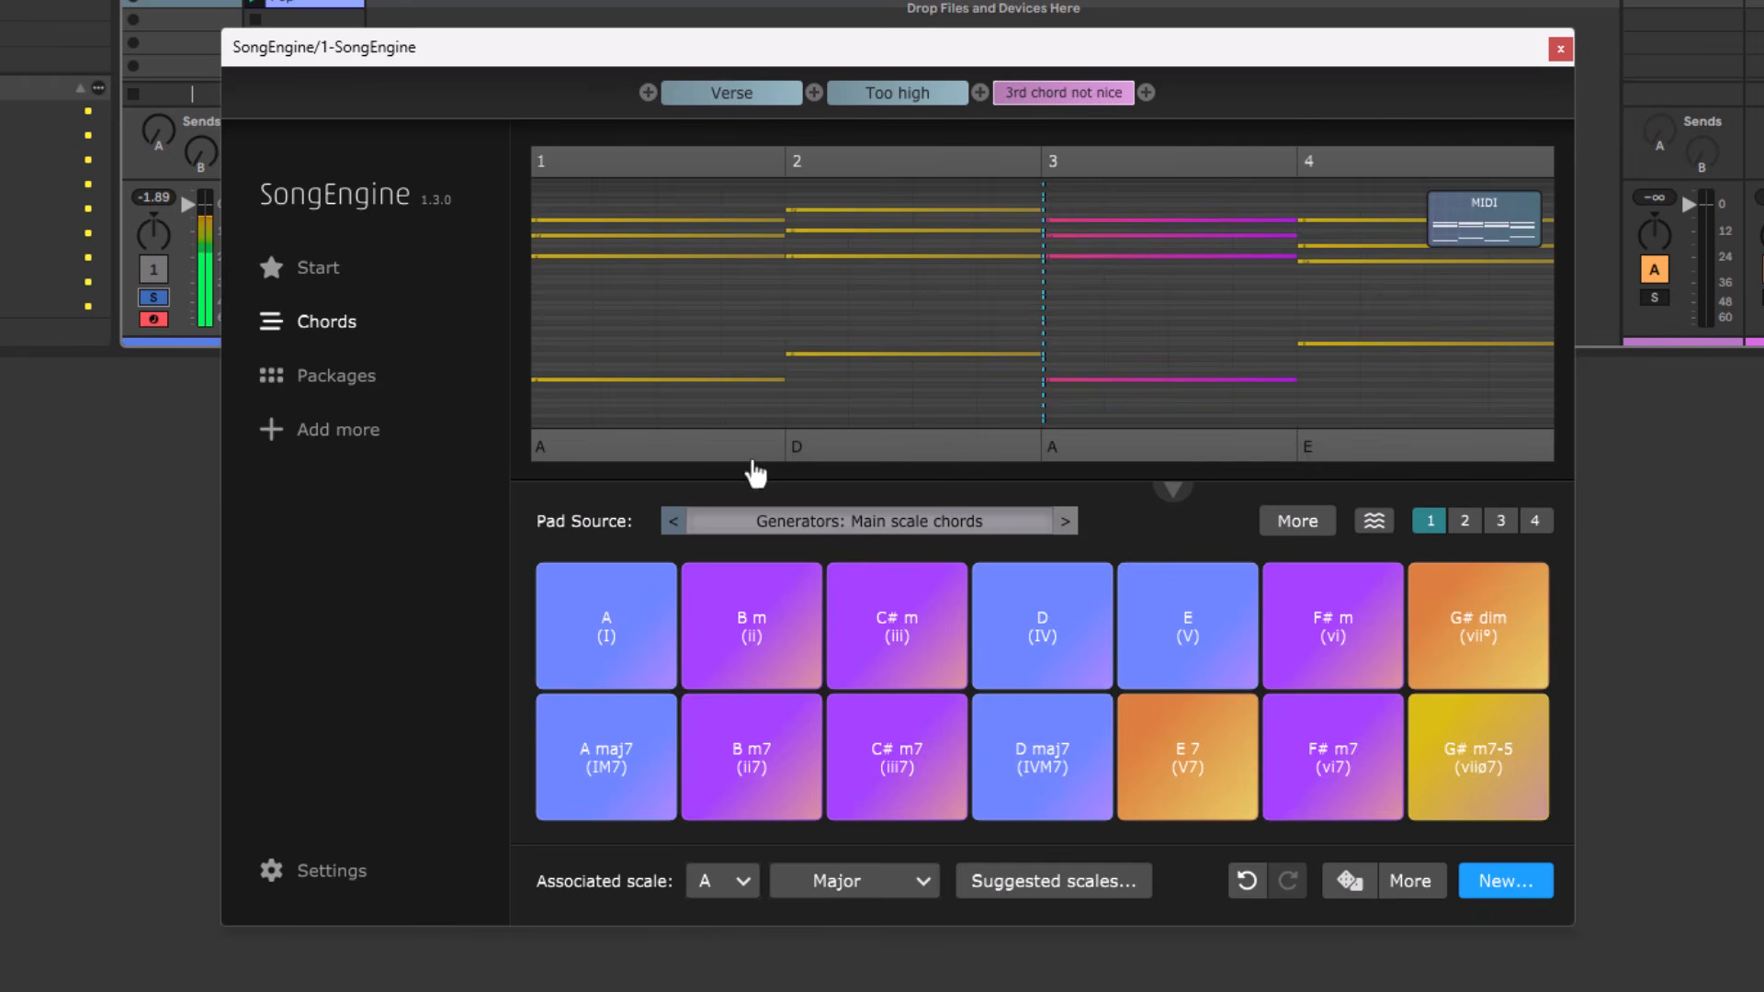
pyautogui.click(886, 452)
pyautogui.click(1094, 649)
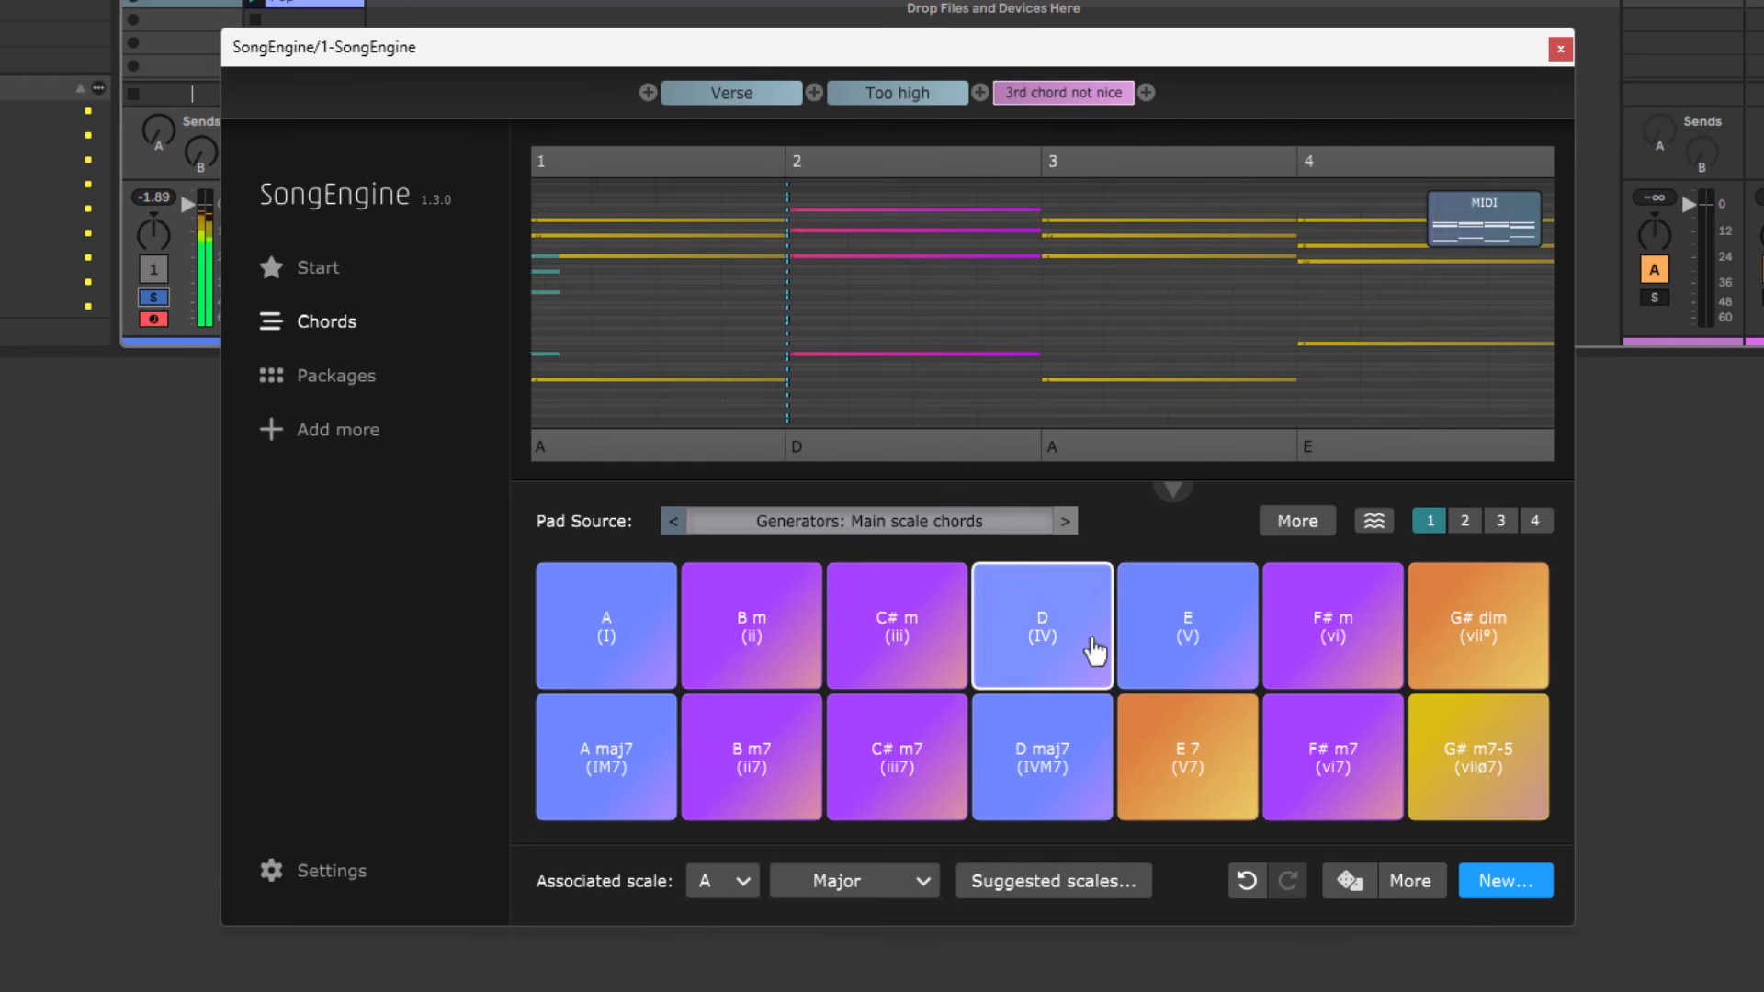
# Play the first two chords, audition the F# m pad as their continuation, and replace the third chord with F# m.
pyautogui.click(723, 456)
pyautogui.click(916, 457)
pyautogui.click(1389, 643)
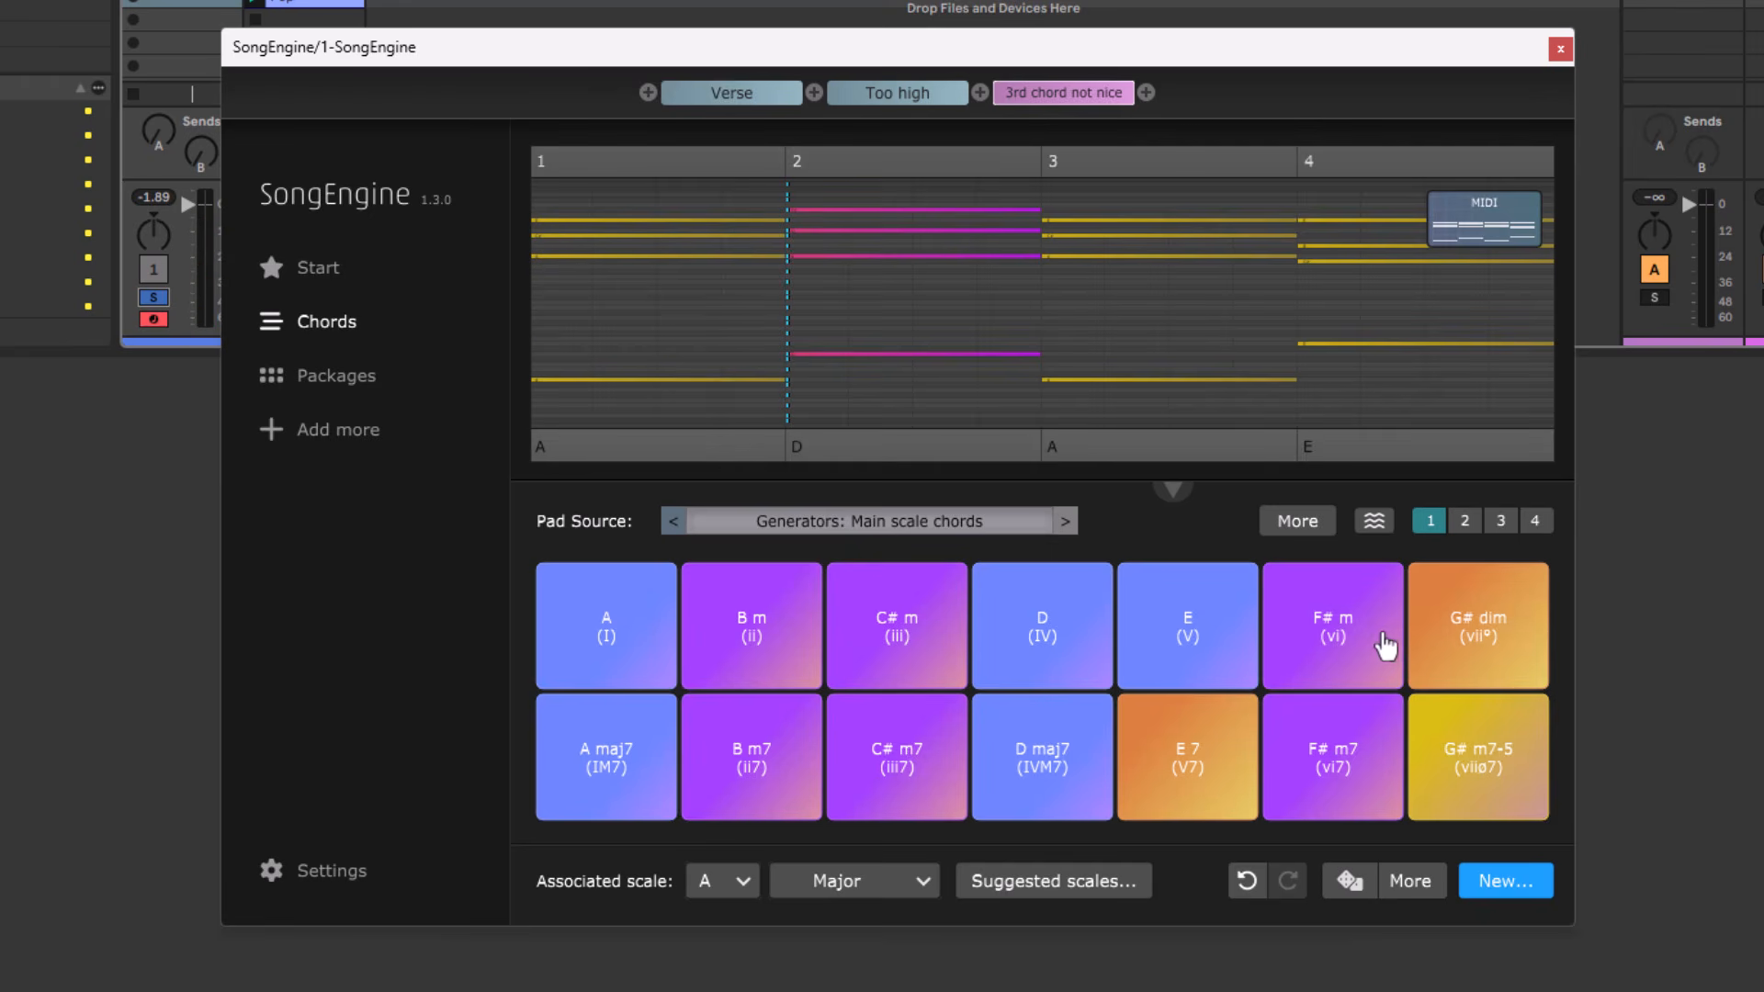
pyautogui.click(1324, 646)
pyautogui.moveTo(1324, 645); pyautogui.dragTo(1030, 318)
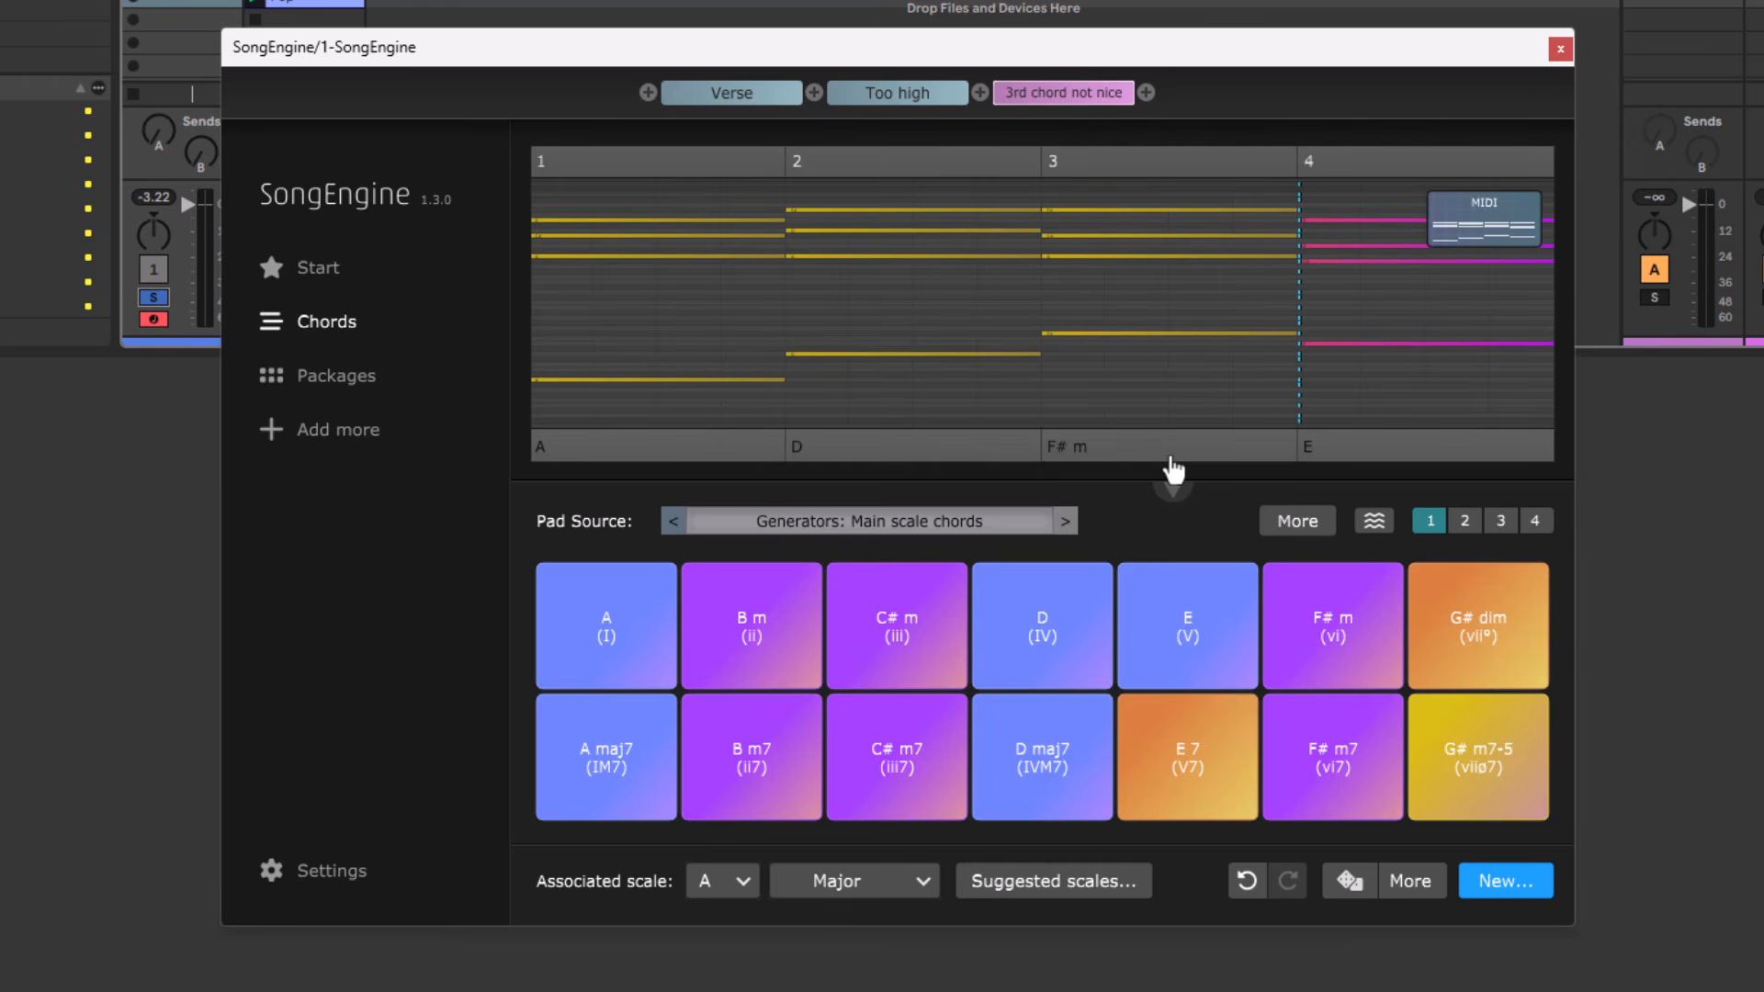
# Audition B m and B from the "Main chords per degree (triads)" pads, and copy the progression's MIDI into the DAW session.
pyautogui.click(671, 521)
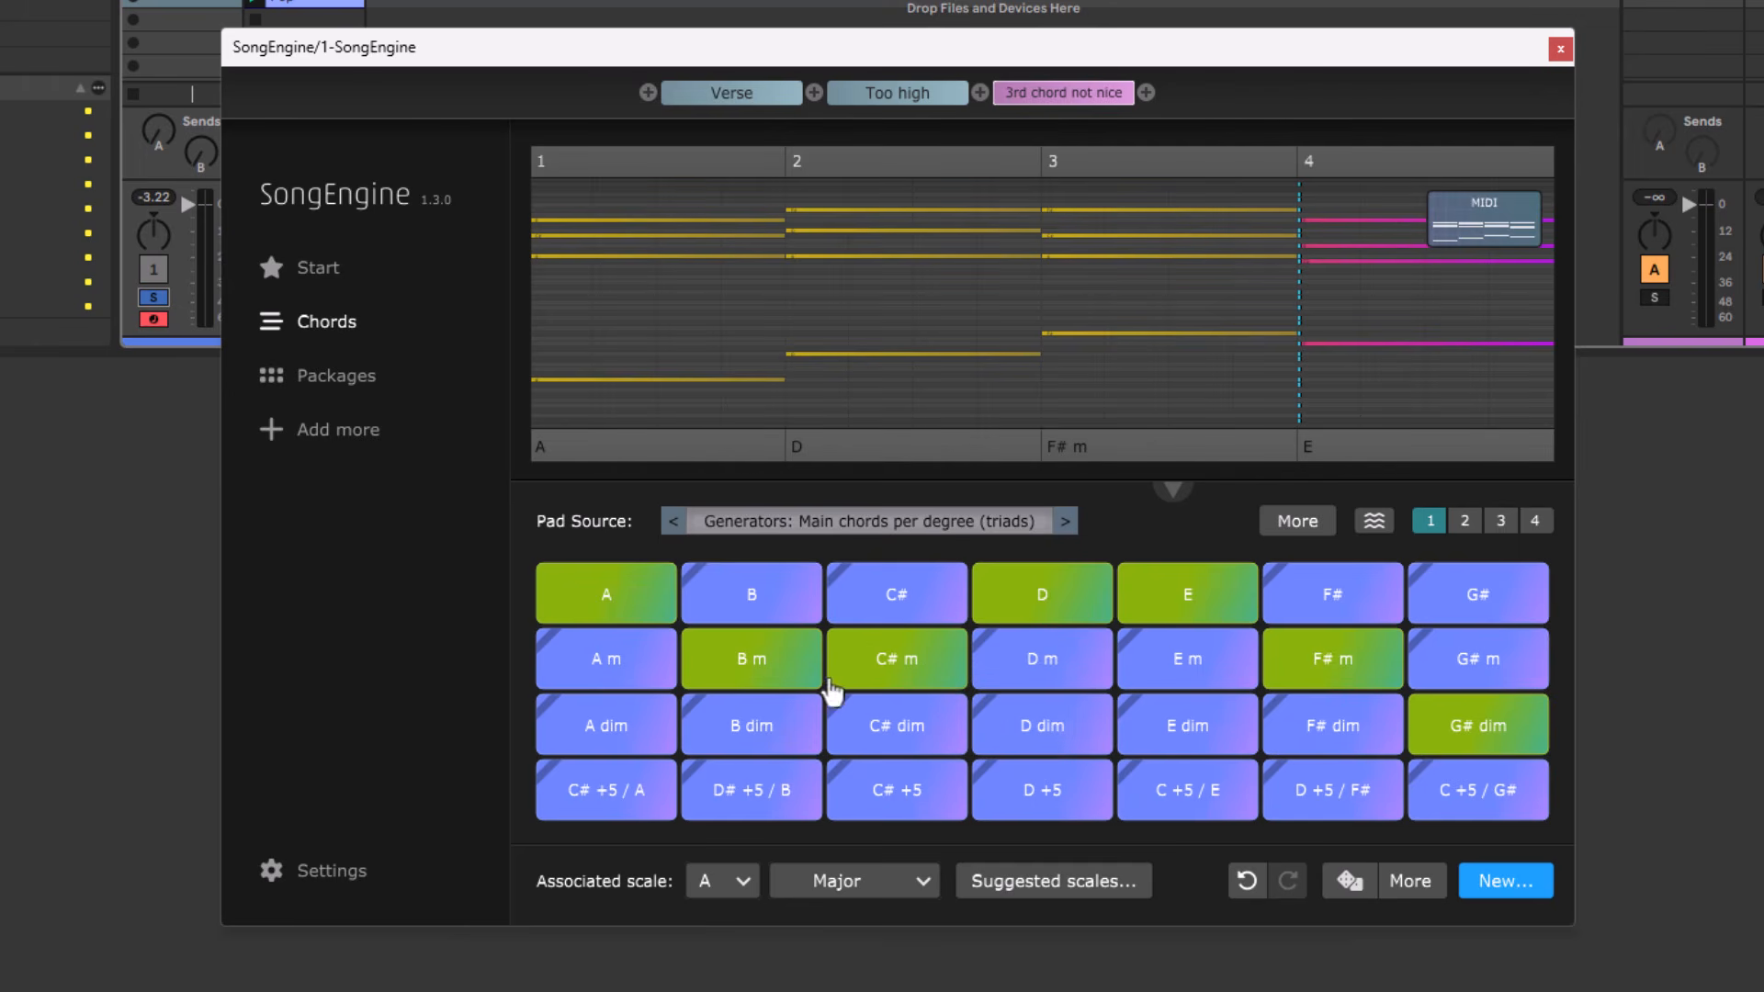
pyautogui.click(738, 669)
pyautogui.click(751, 618)
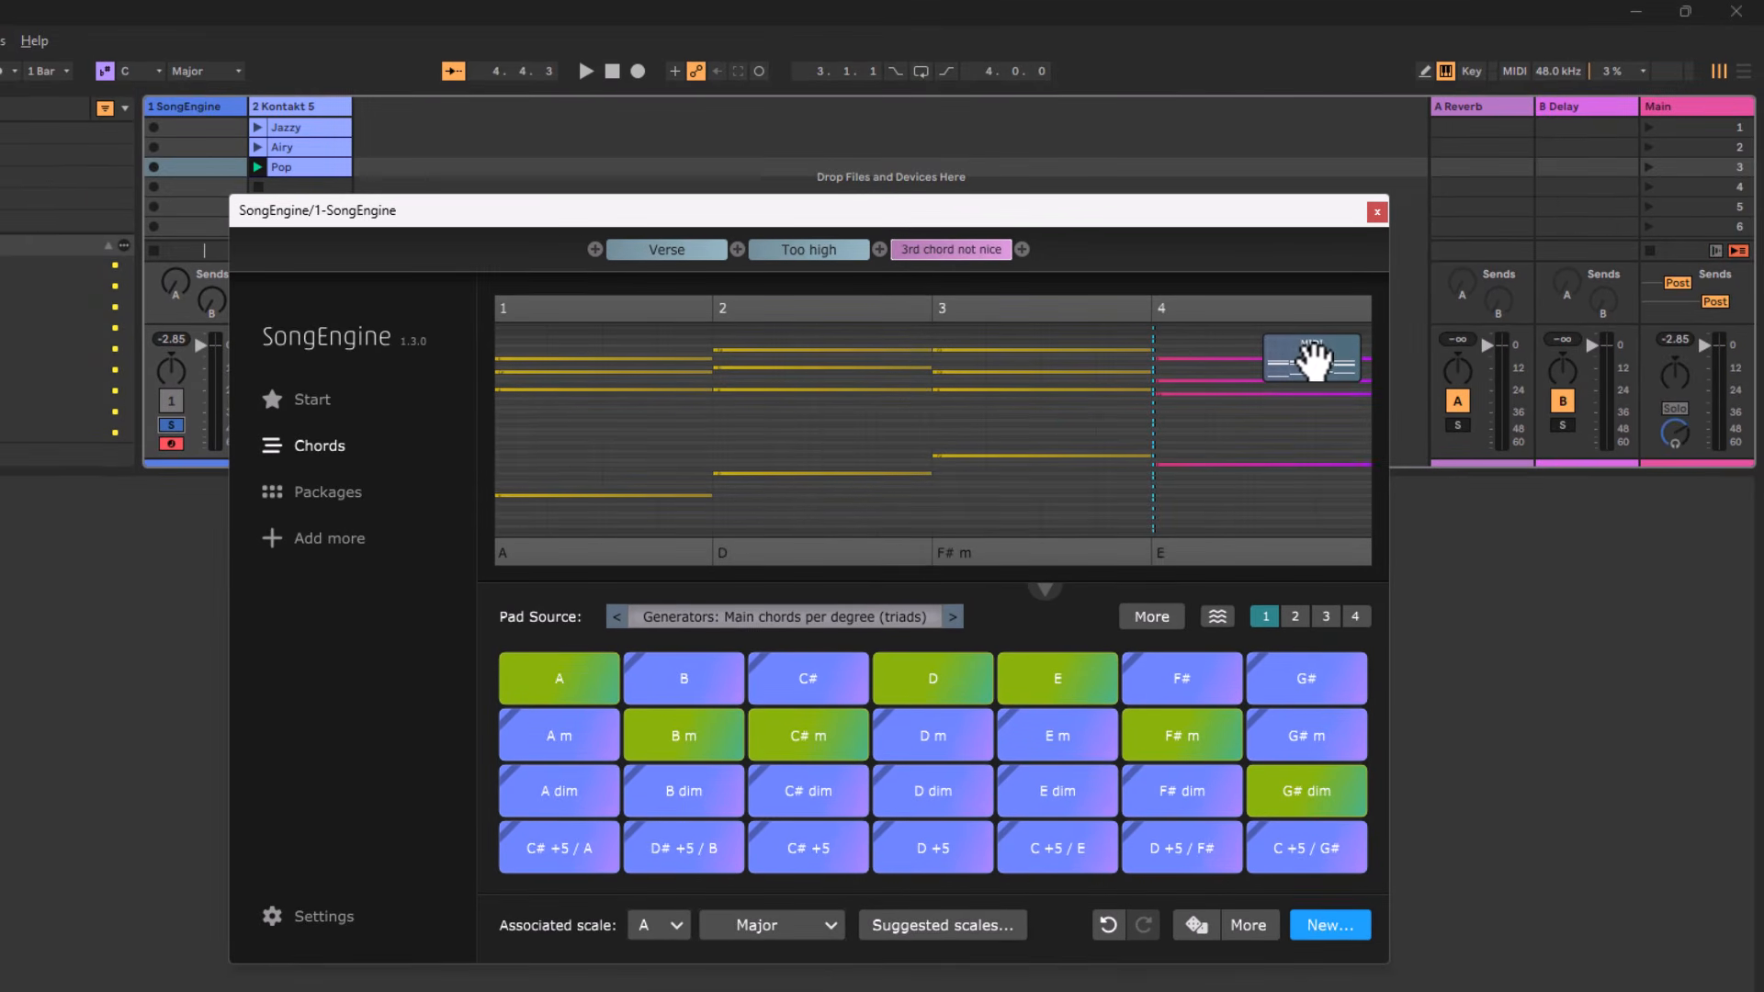
pyautogui.moveTo(1313, 360); pyautogui.dragTo(412, 131)
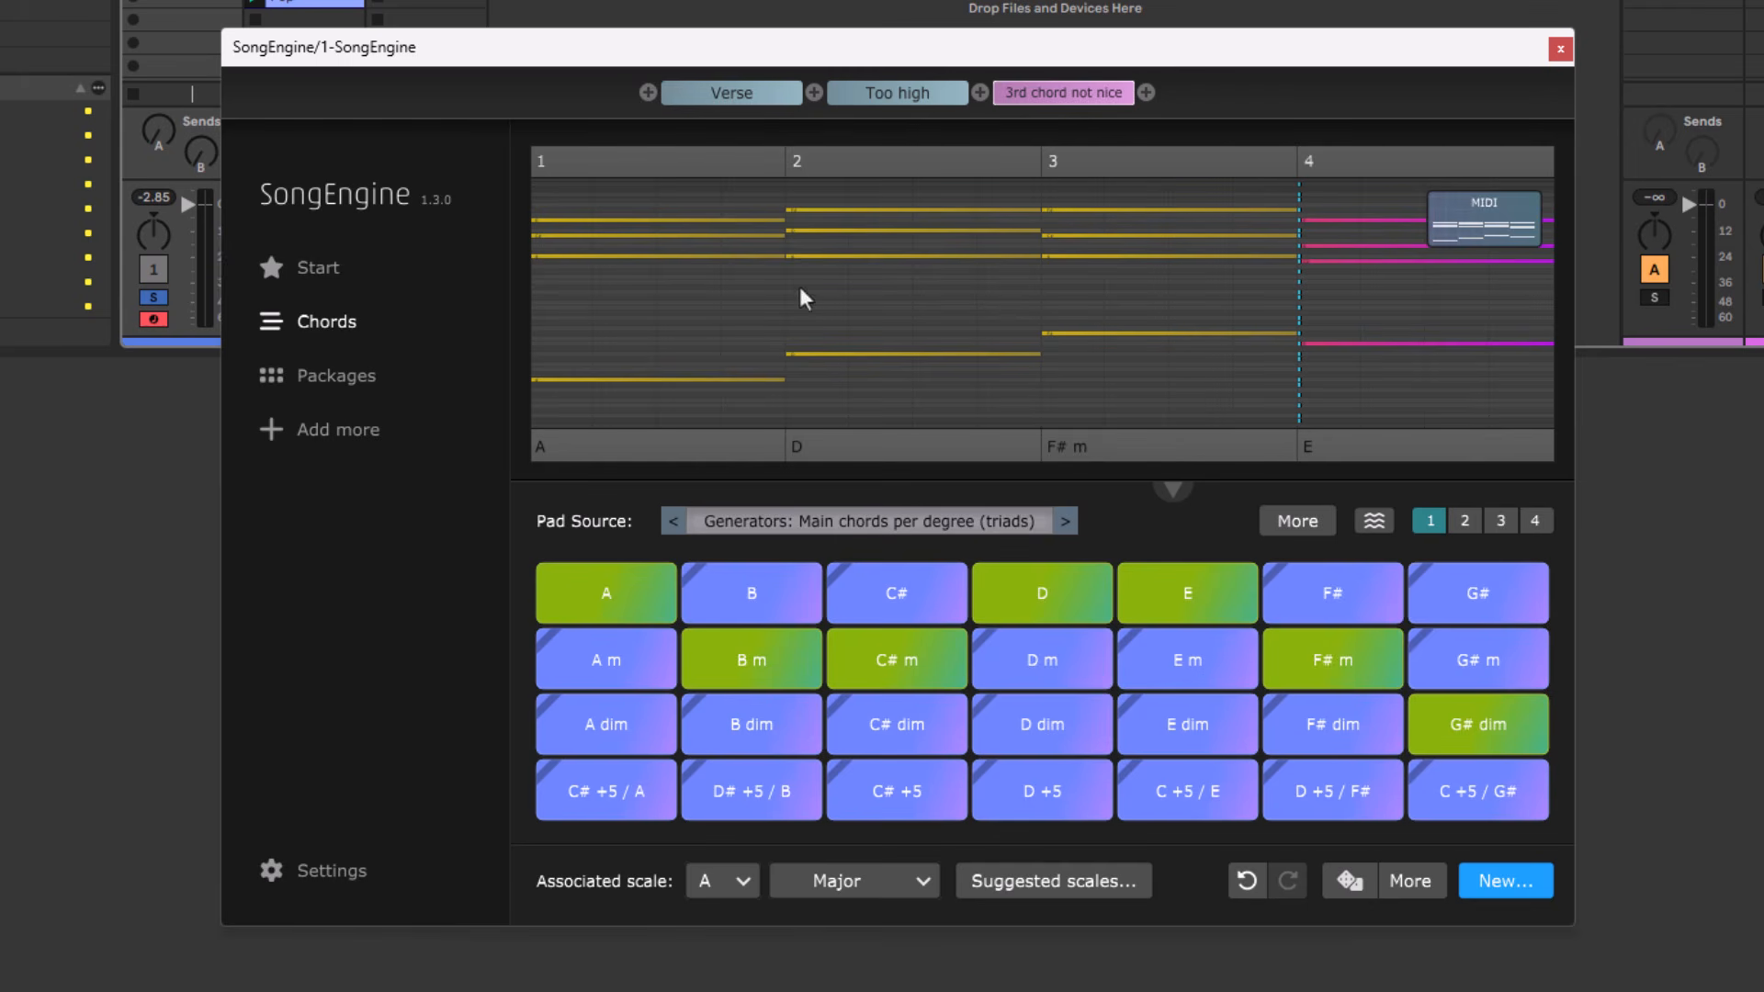
# Open the Piano and Keys package and audition "flowing keys 03" and "single note and chords 01" with the progression.
pyautogui.click(343, 393)
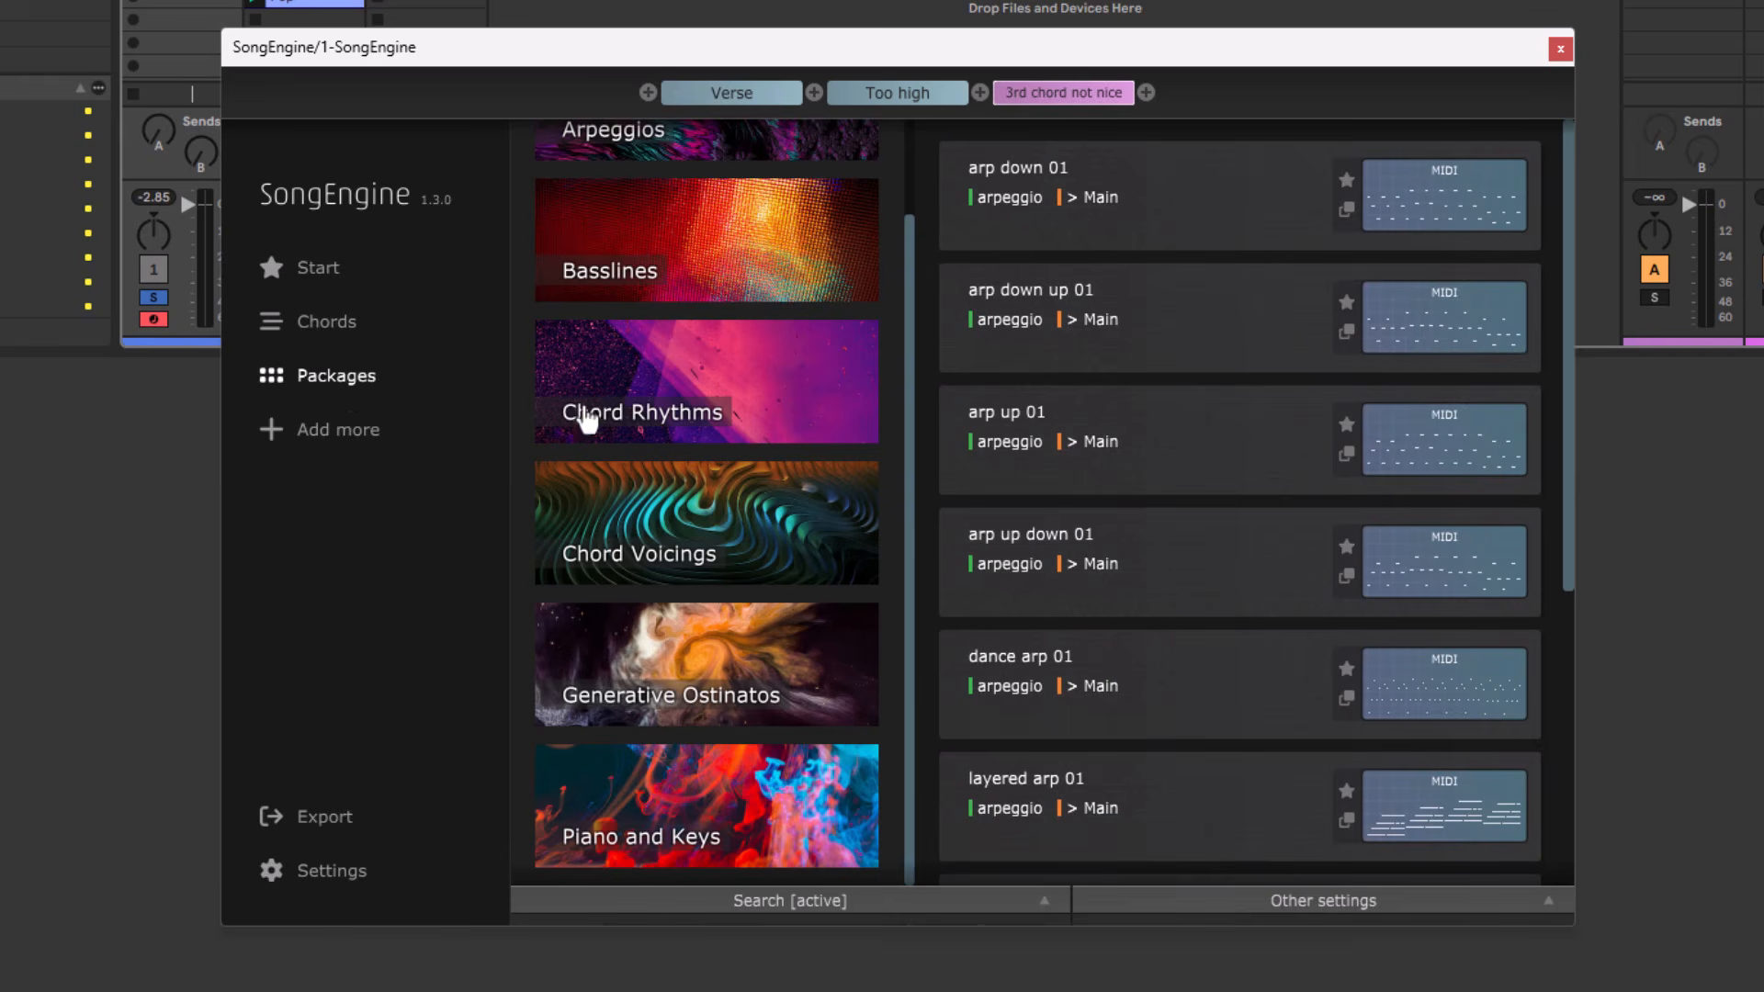
pyautogui.moveTo(907, 405); pyautogui.dragTo(888, 470)
pyautogui.click(777, 825)
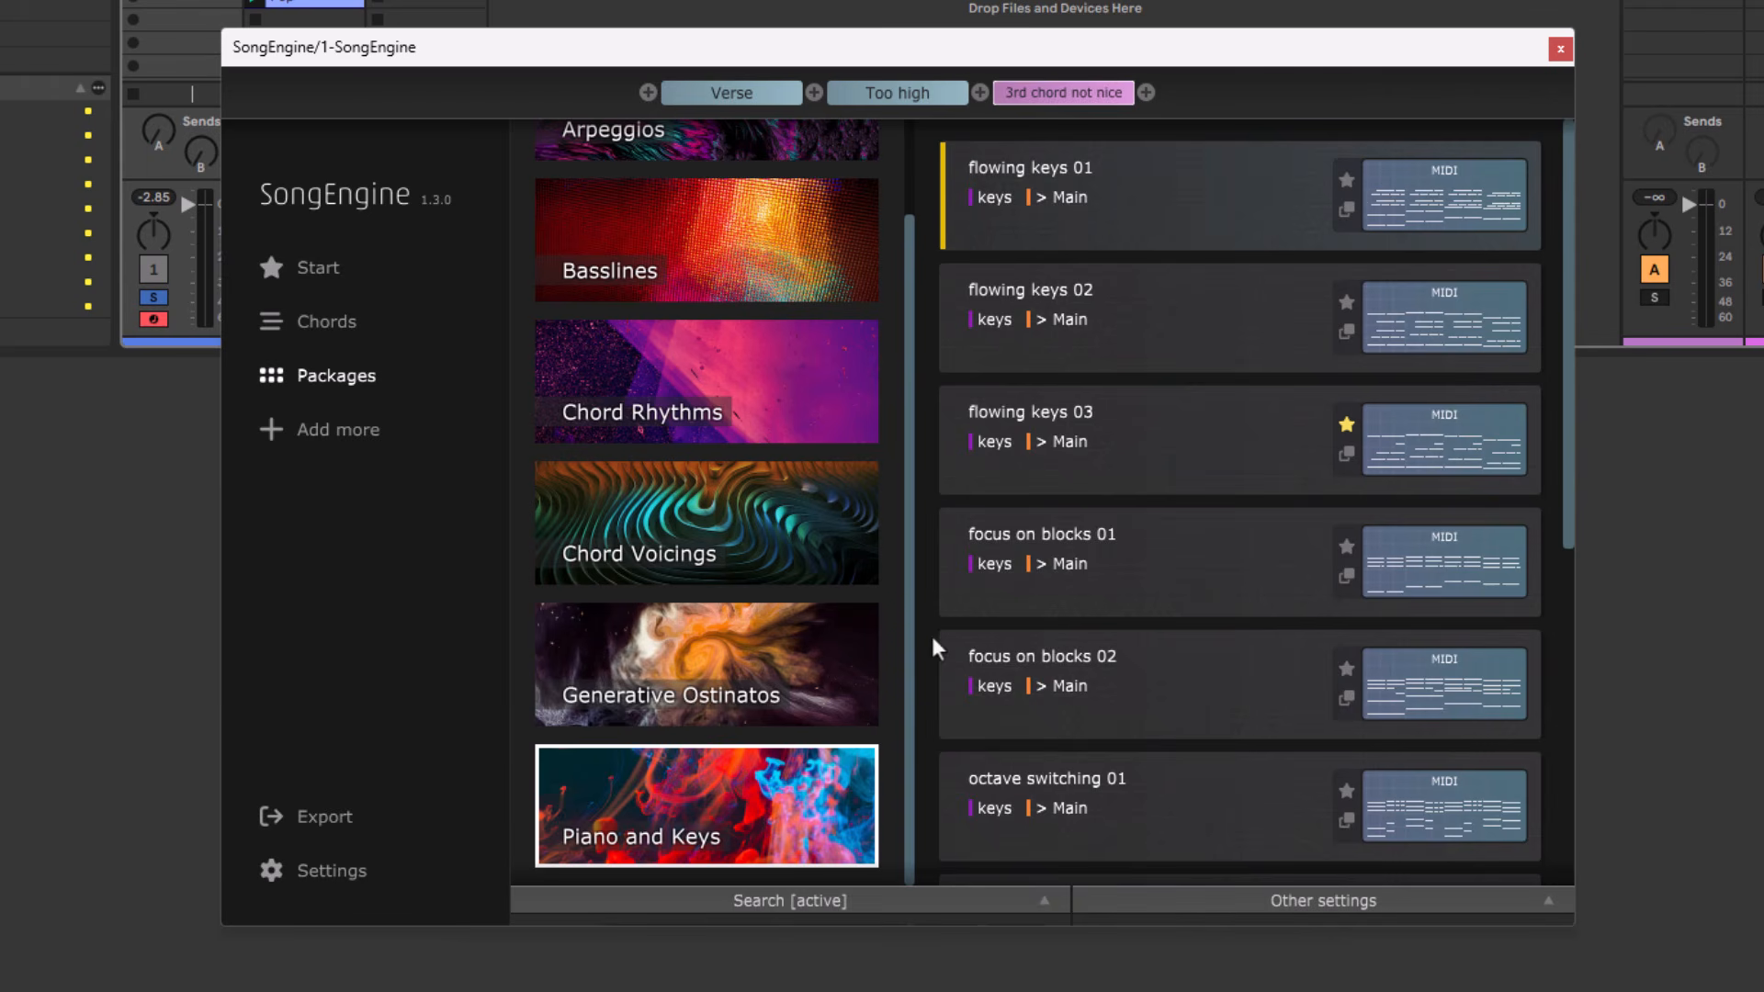
pyautogui.click(1175, 453)
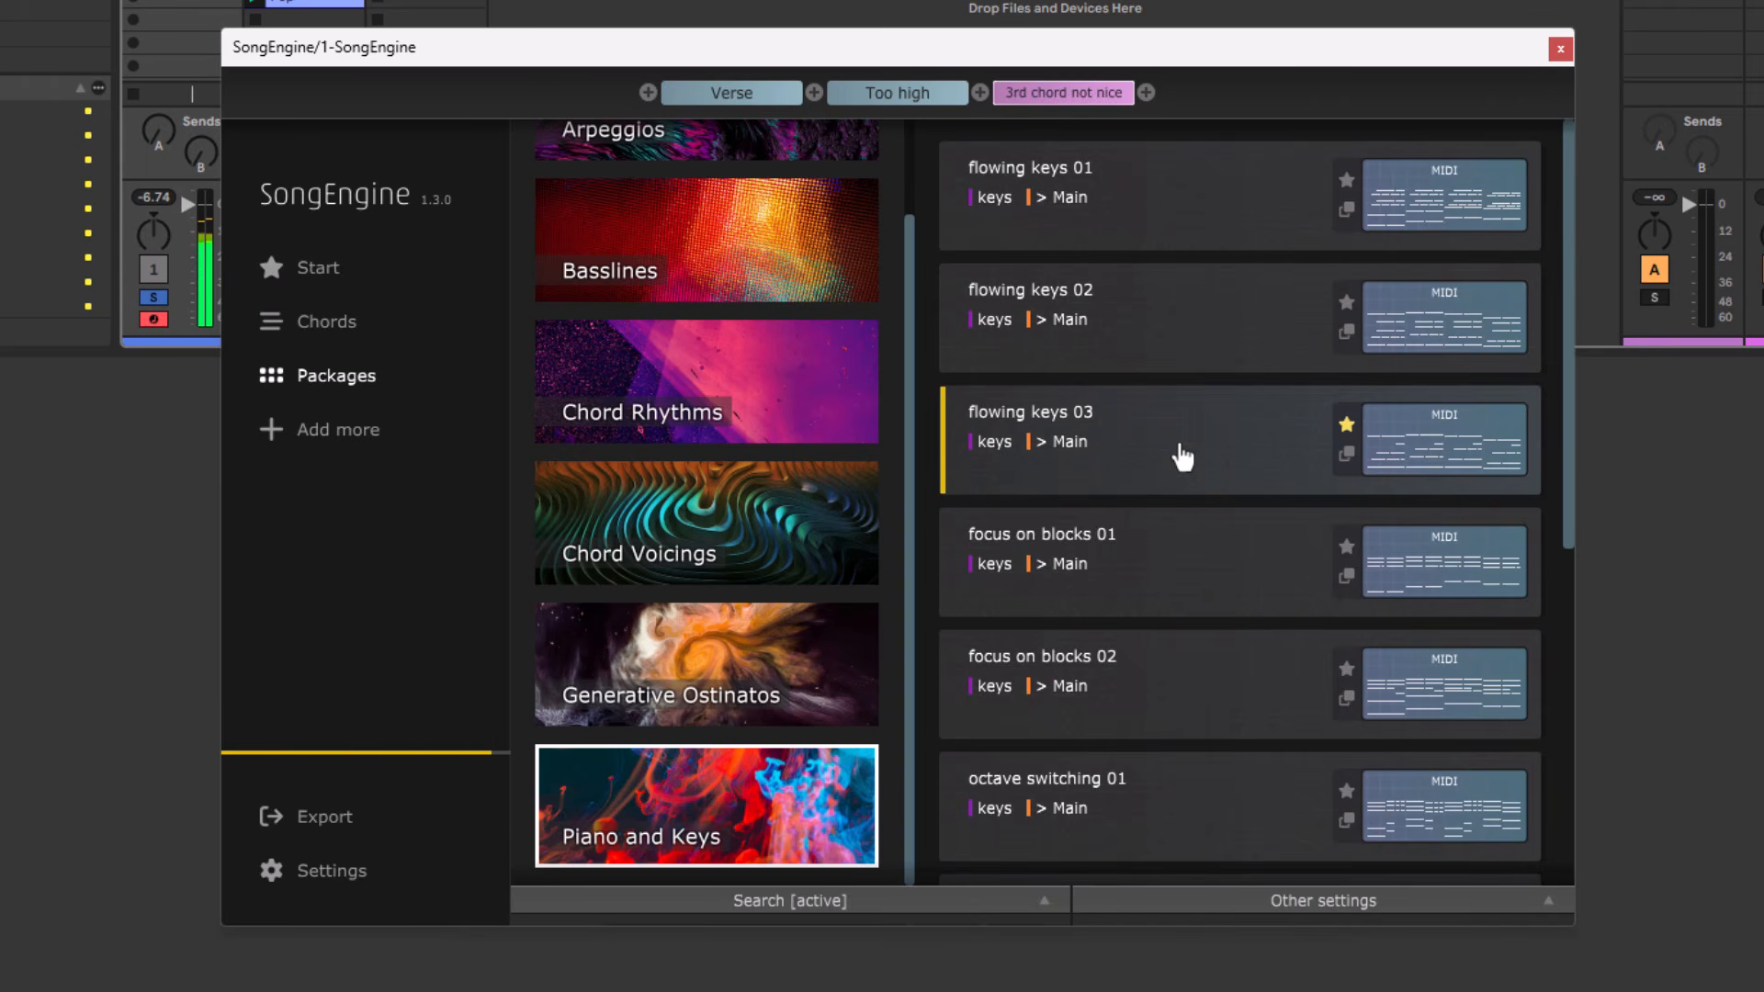
pyautogui.scroll(-5, 1182, 457)
pyautogui.click(1156, 446)
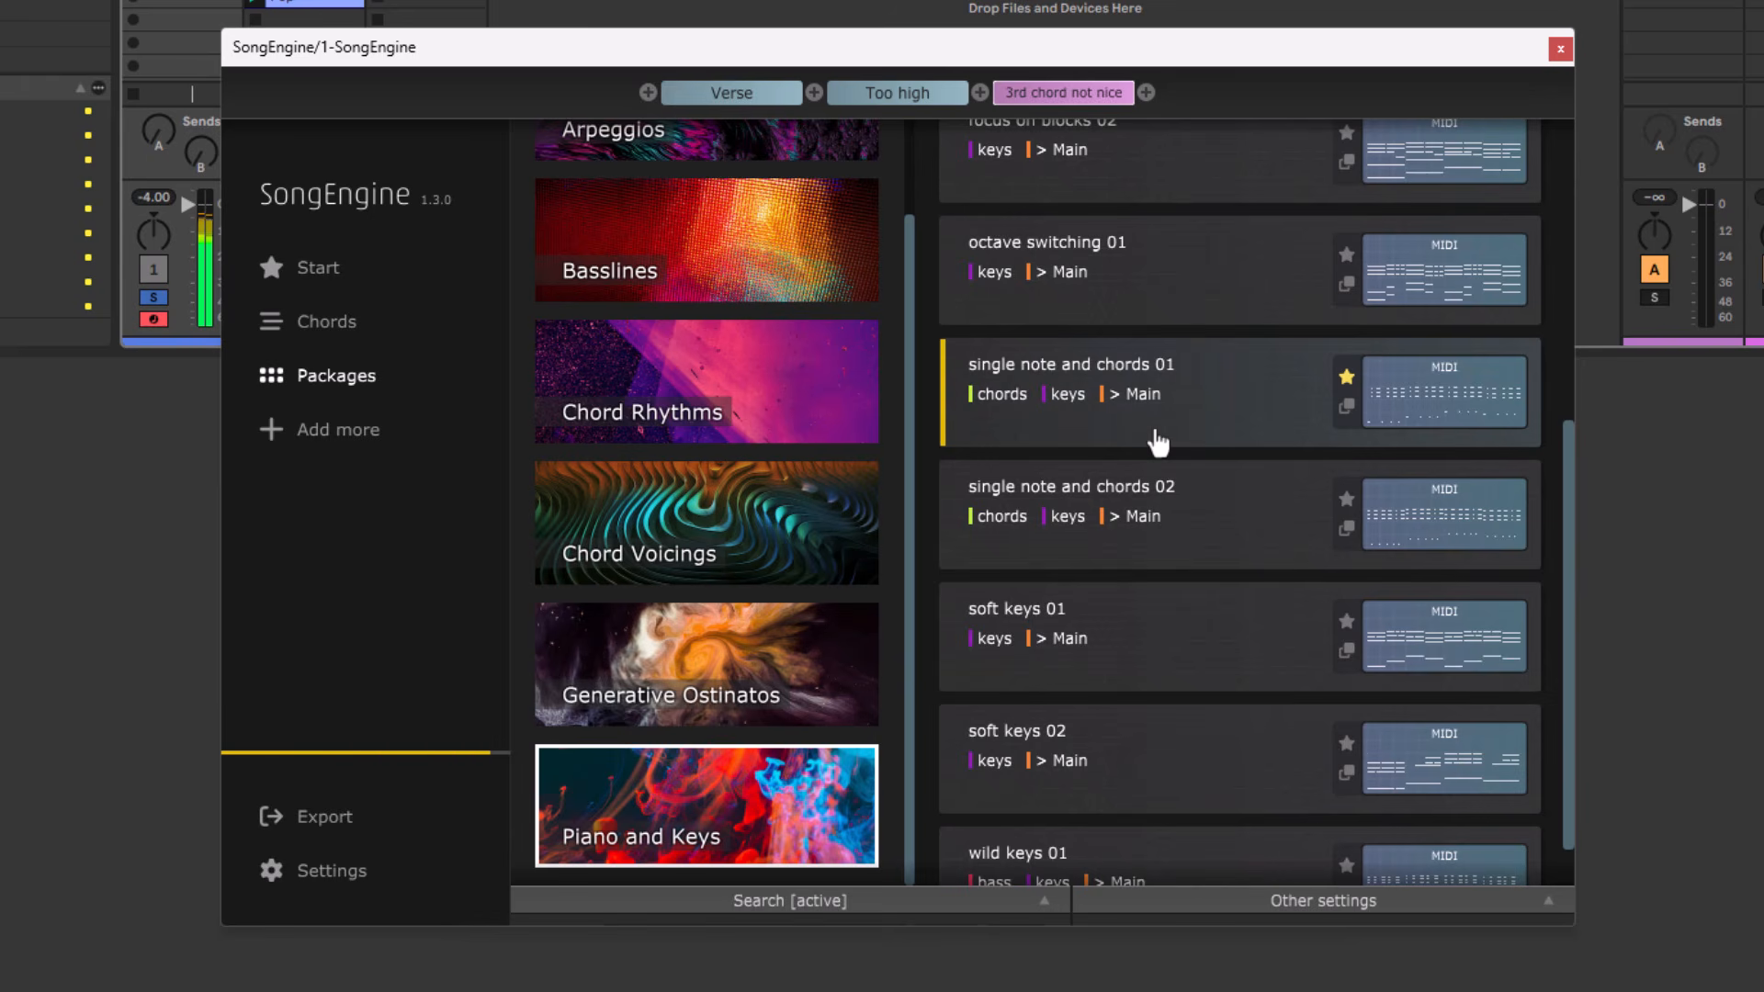
# Open the Basslines package and audition the "octave jump bass" pattern with the progression.
pyautogui.scroll(1, 744, 345)
pyautogui.click(745, 345)
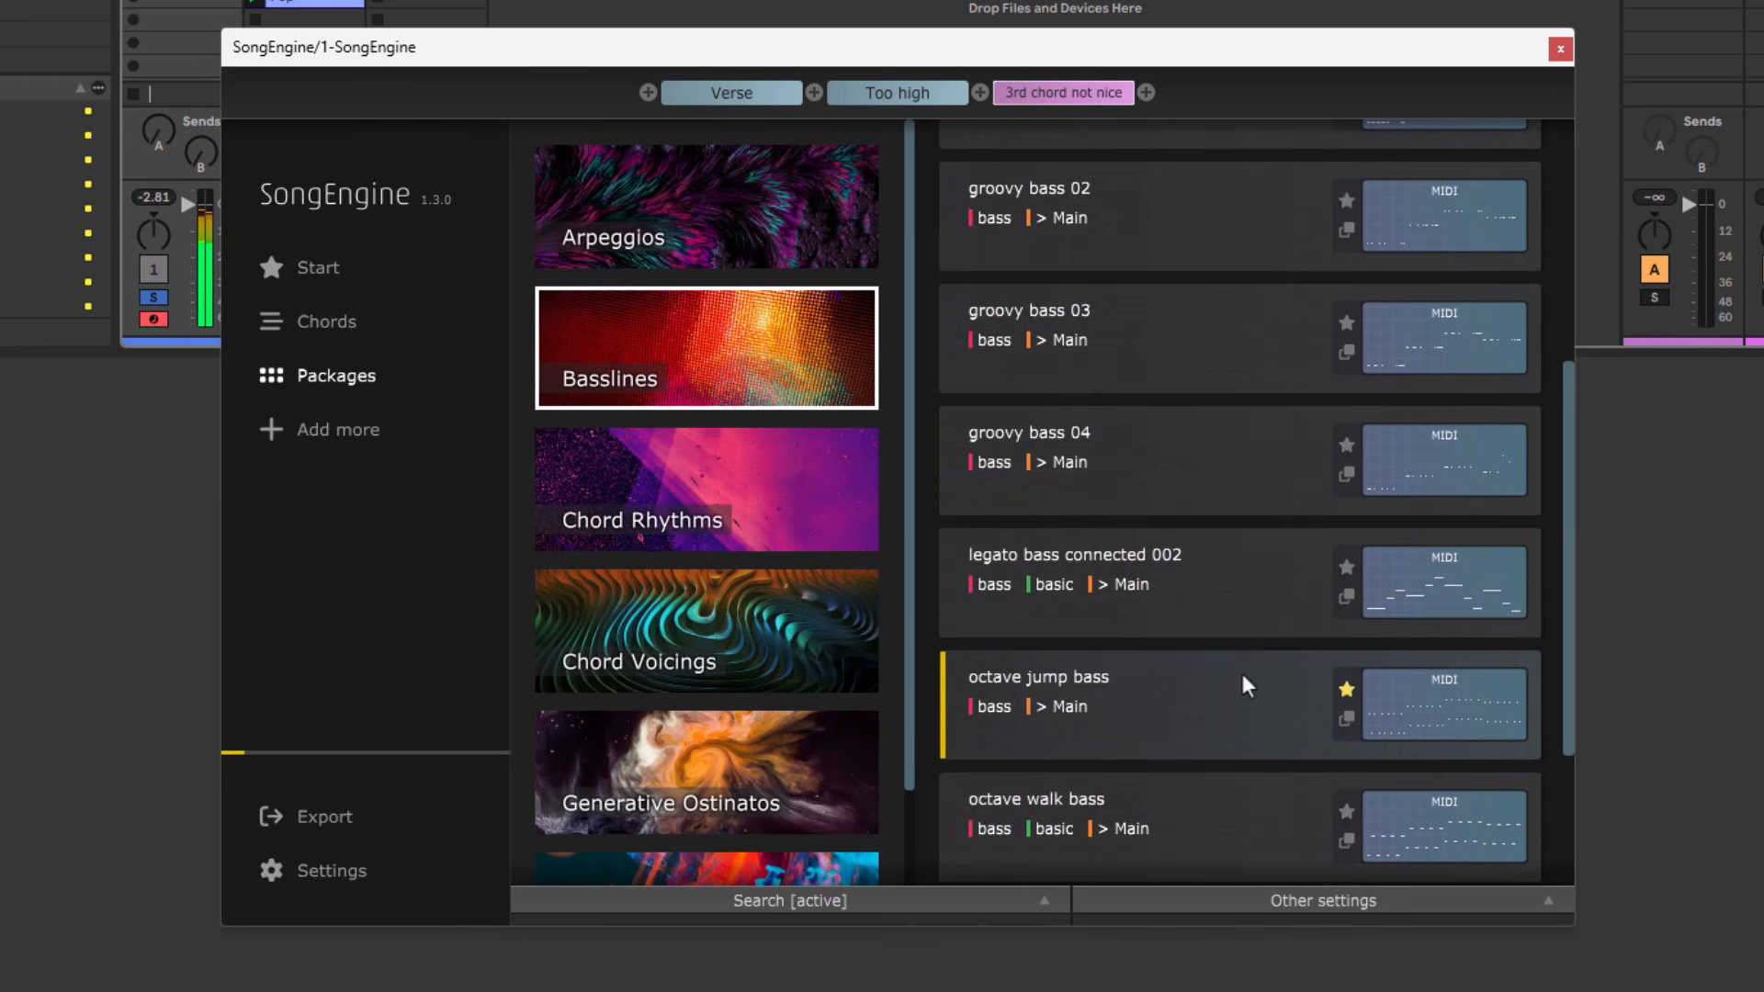